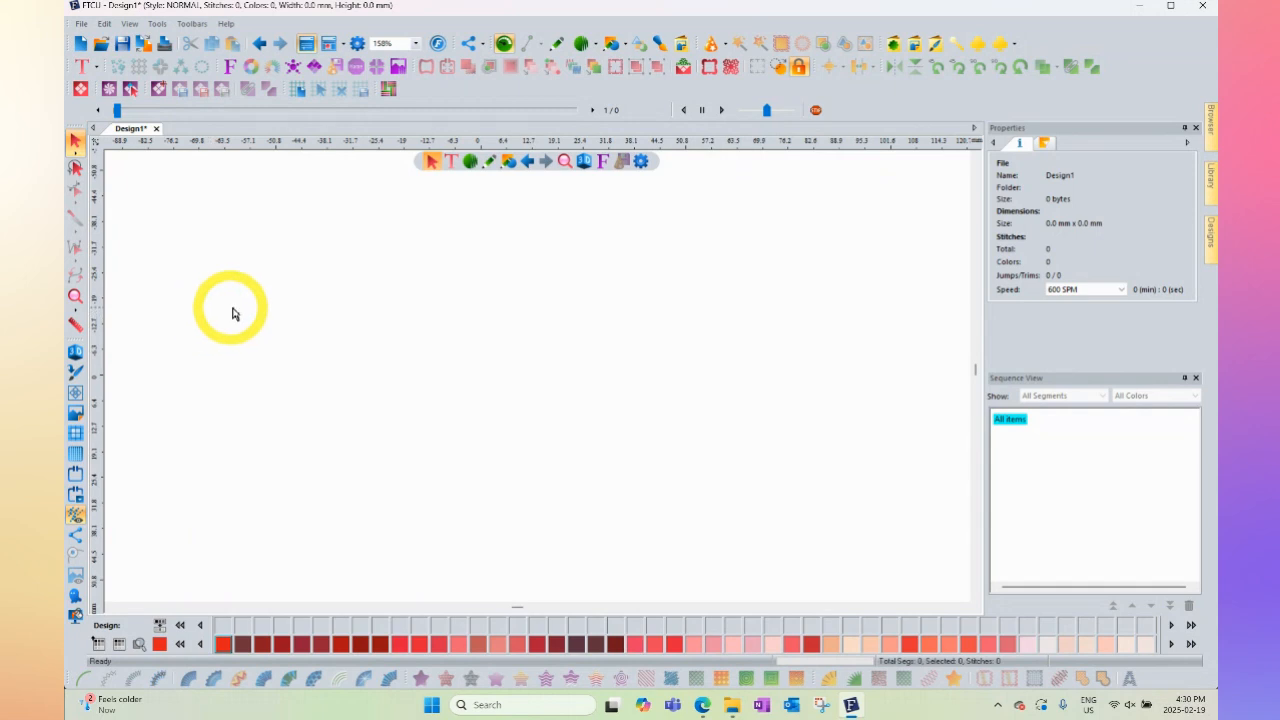
Place the letter designs Ab201.pes (A) and Ab202.pes (B) from the Designs library onto the workspace.
left_click(1208, 234)
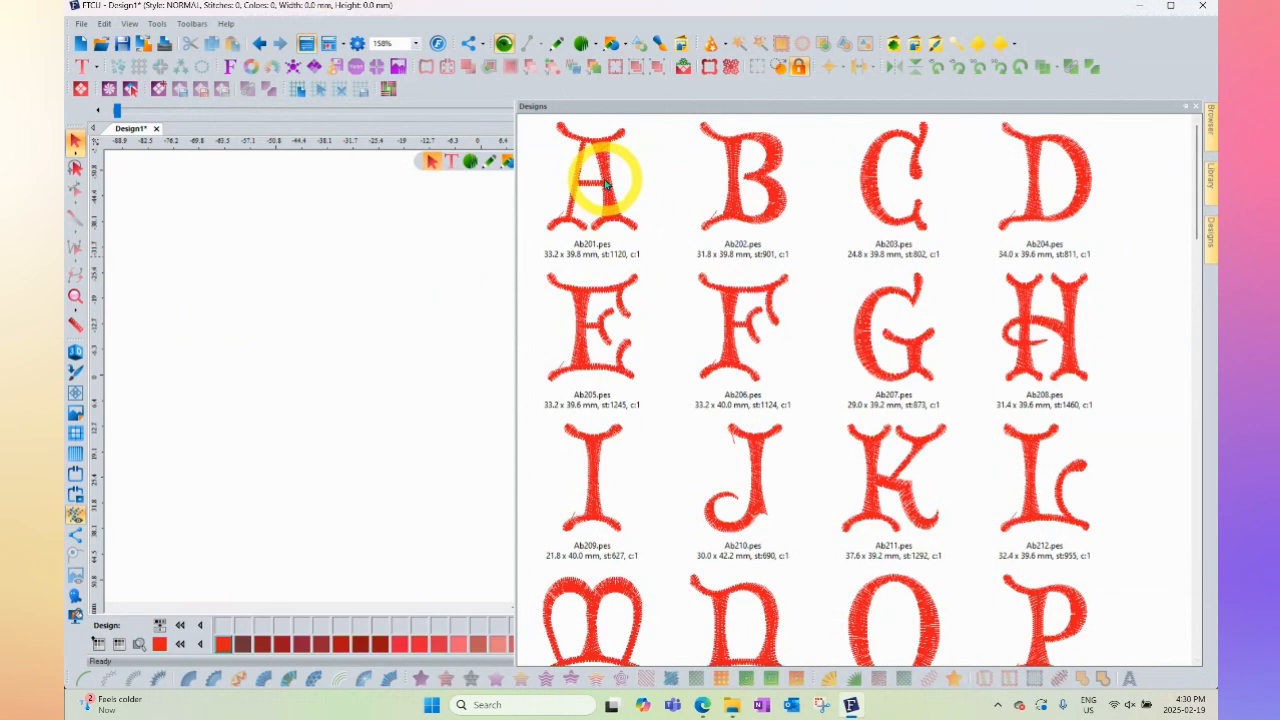
left_click_drag(604, 177, 348, 290)
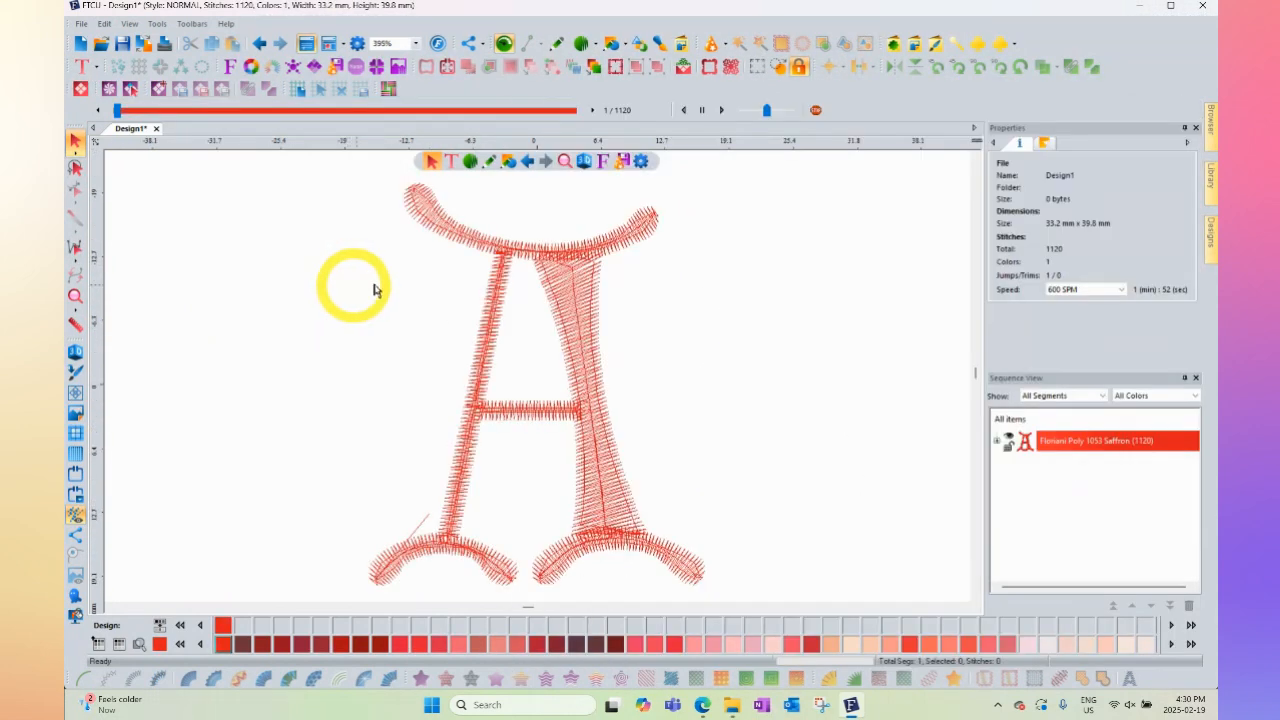
mouse_move(1211, 233)
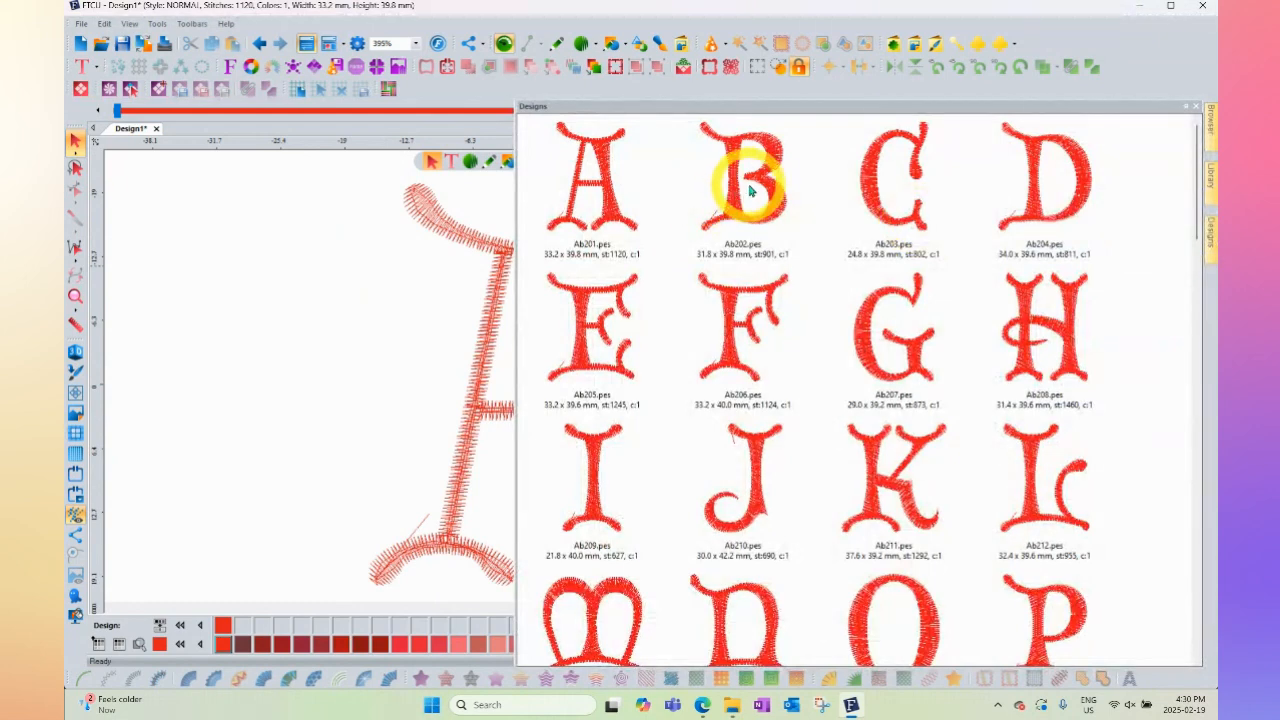
left_click_drag(749, 190, 278, 367)
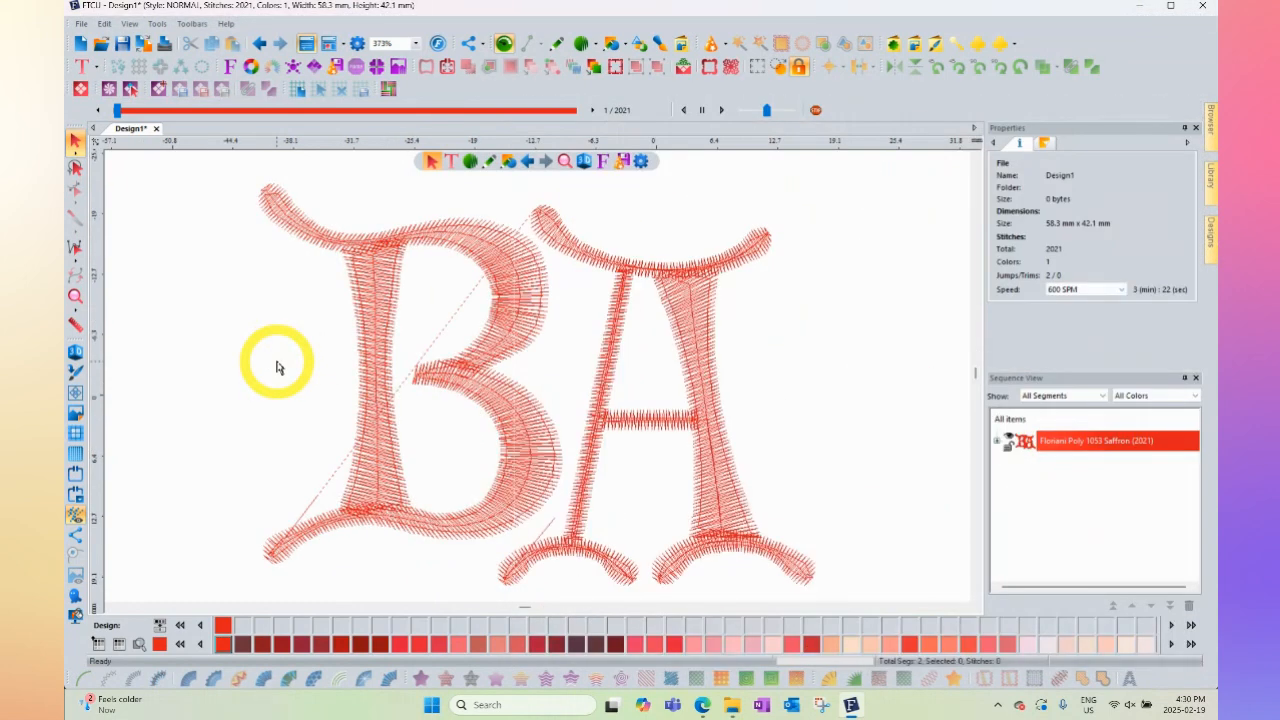
Move the letter B to the right of the letter A, roughly level with it, and deselect it.
scroll(373, 371, "up", 1)
scroll(371, 368, "down", 3)
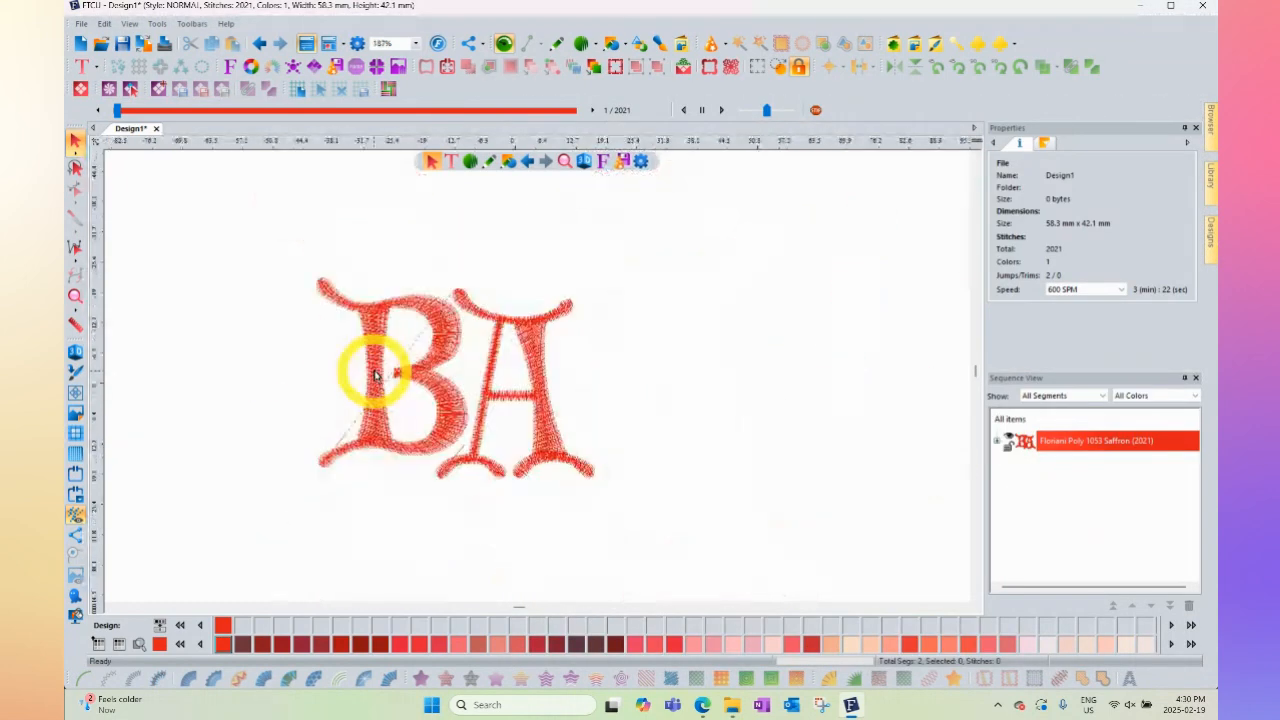
left_click_drag(368, 362, 665, 375)
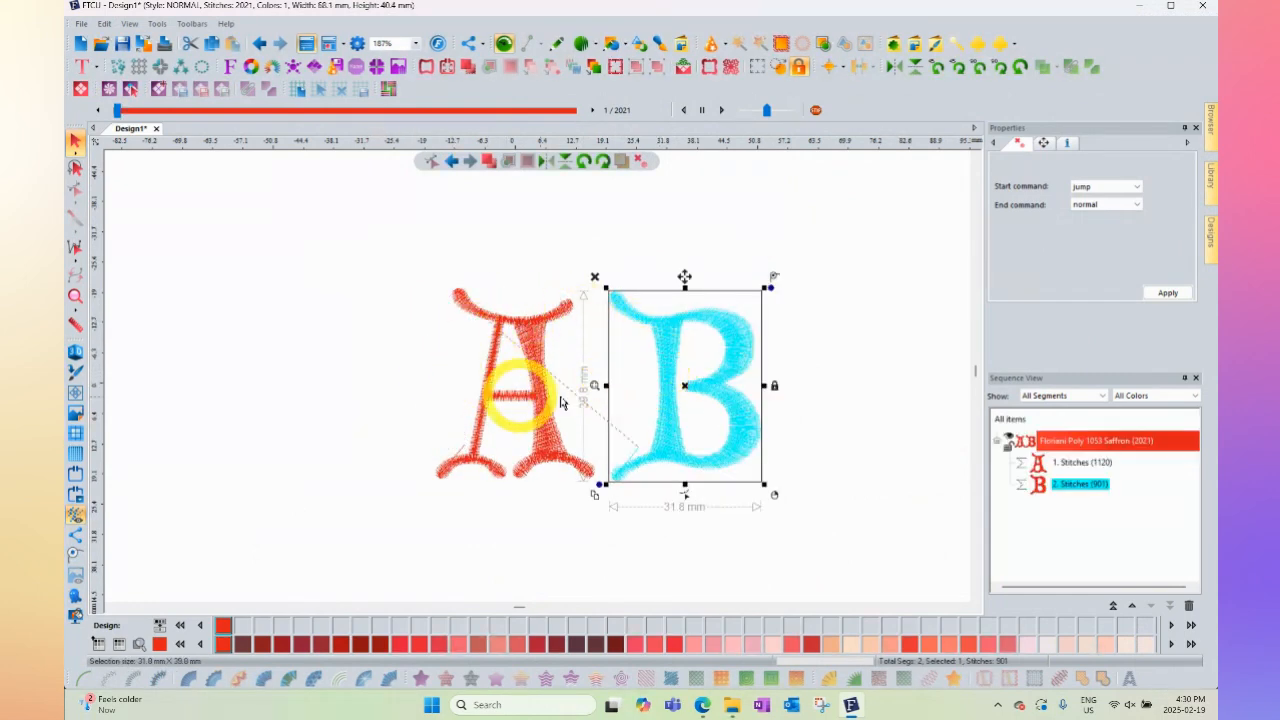
left_click(660, 256)
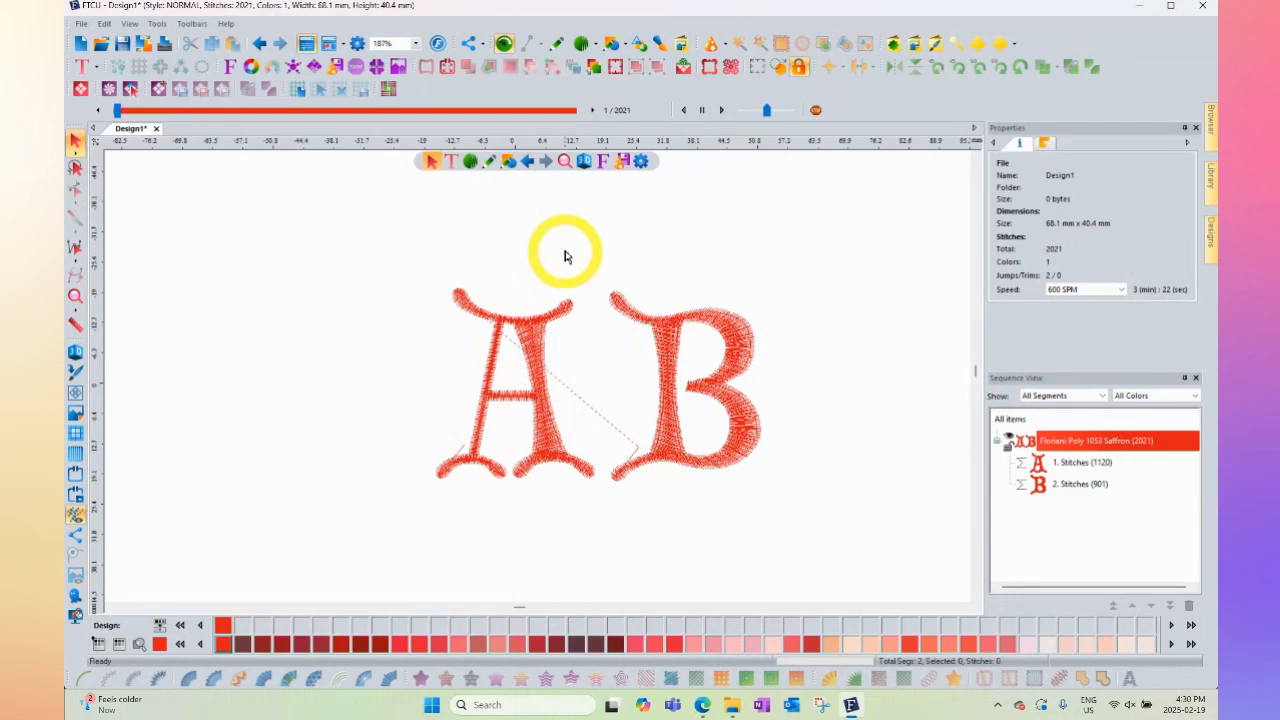
Create a new font in the Font Importer, naming it with the owner's first name followed by "Christmas".
left_click(157, 24)
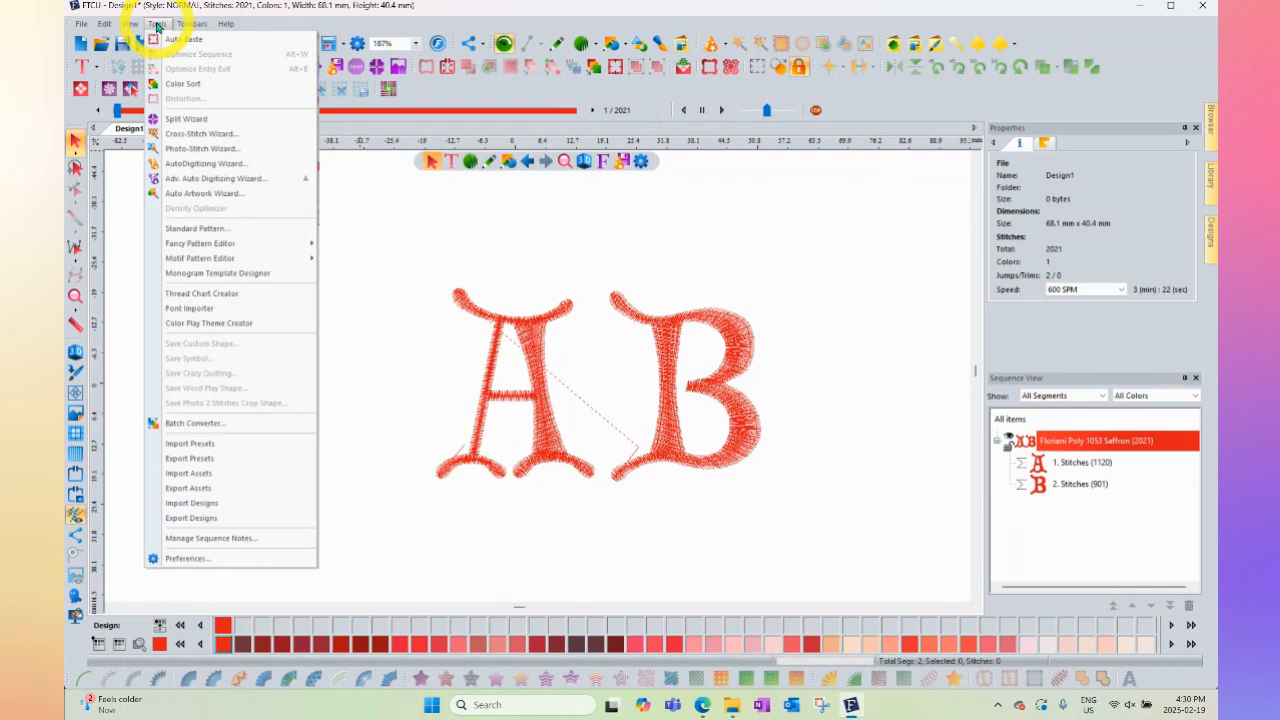
left_click(199, 310)
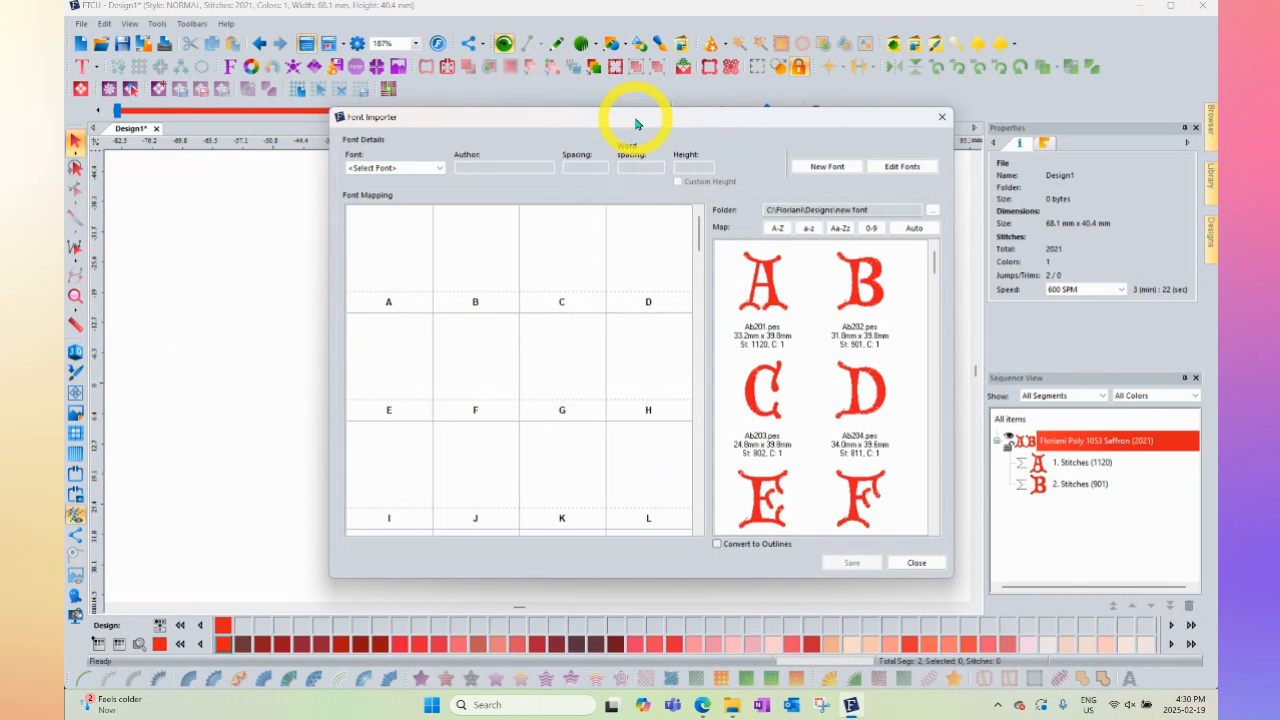
left_click_drag(636, 124, 477, 104)
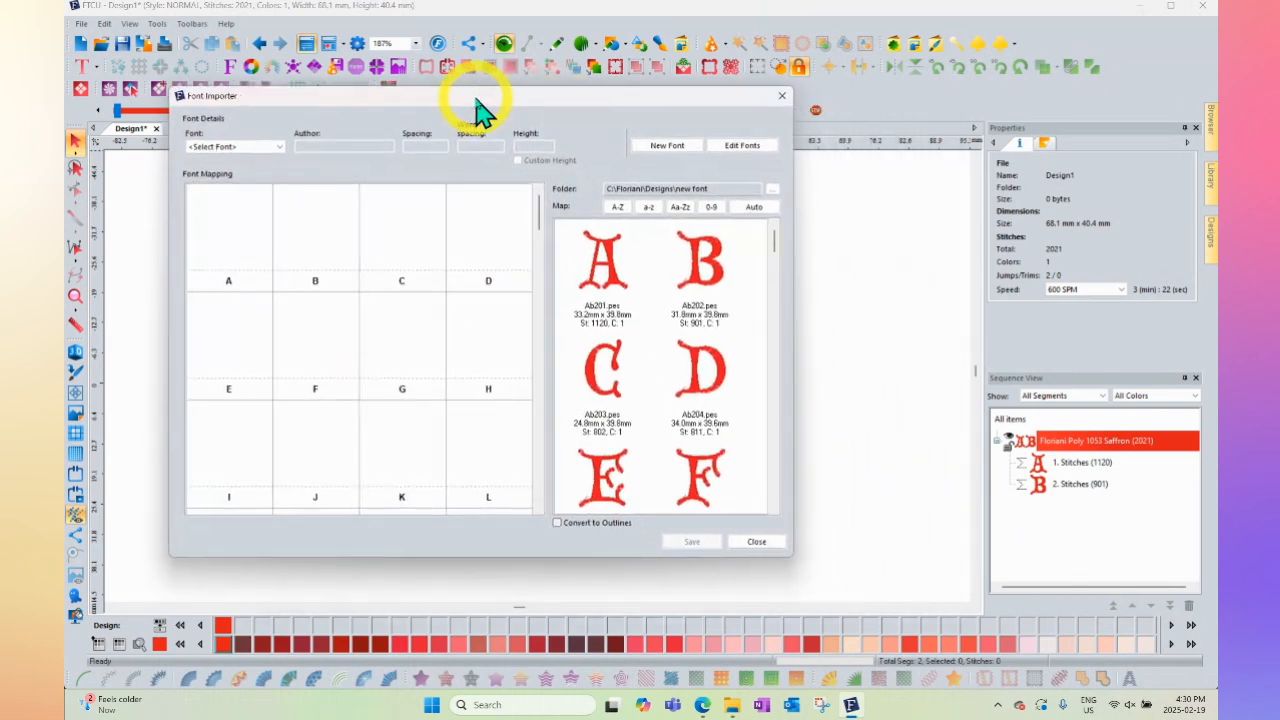
left_click(674, 150)
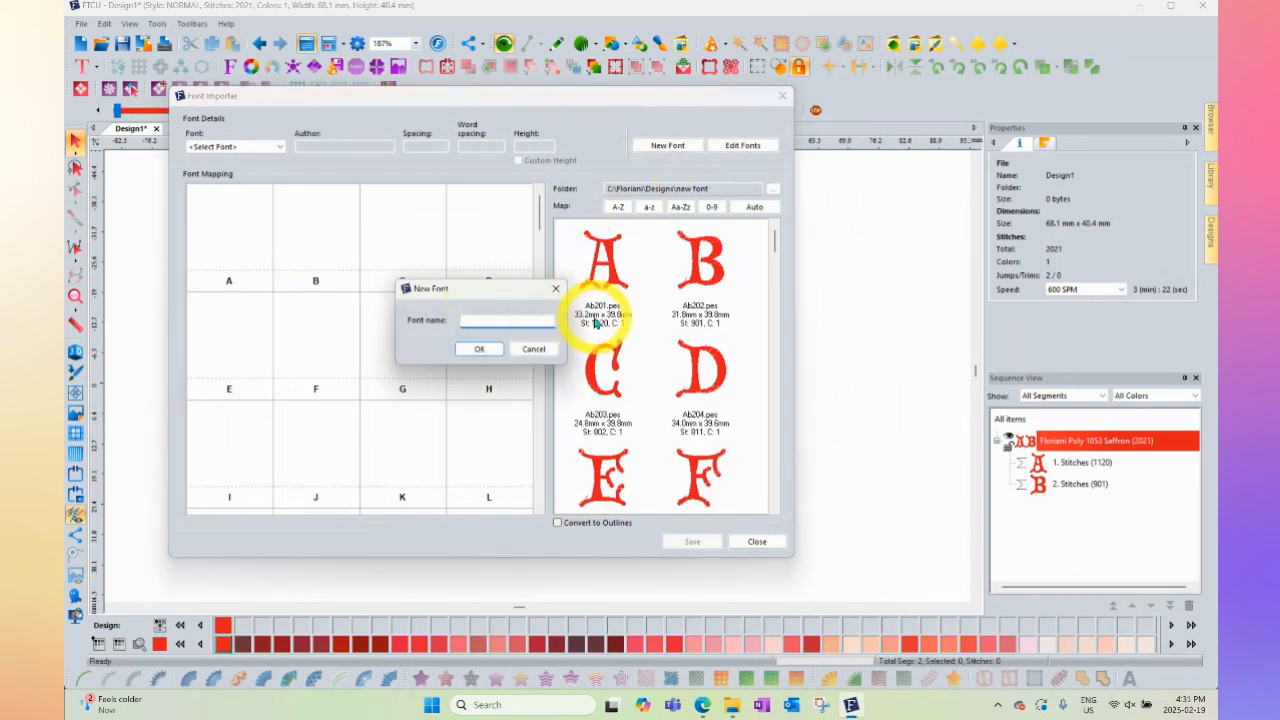
type("Tre")
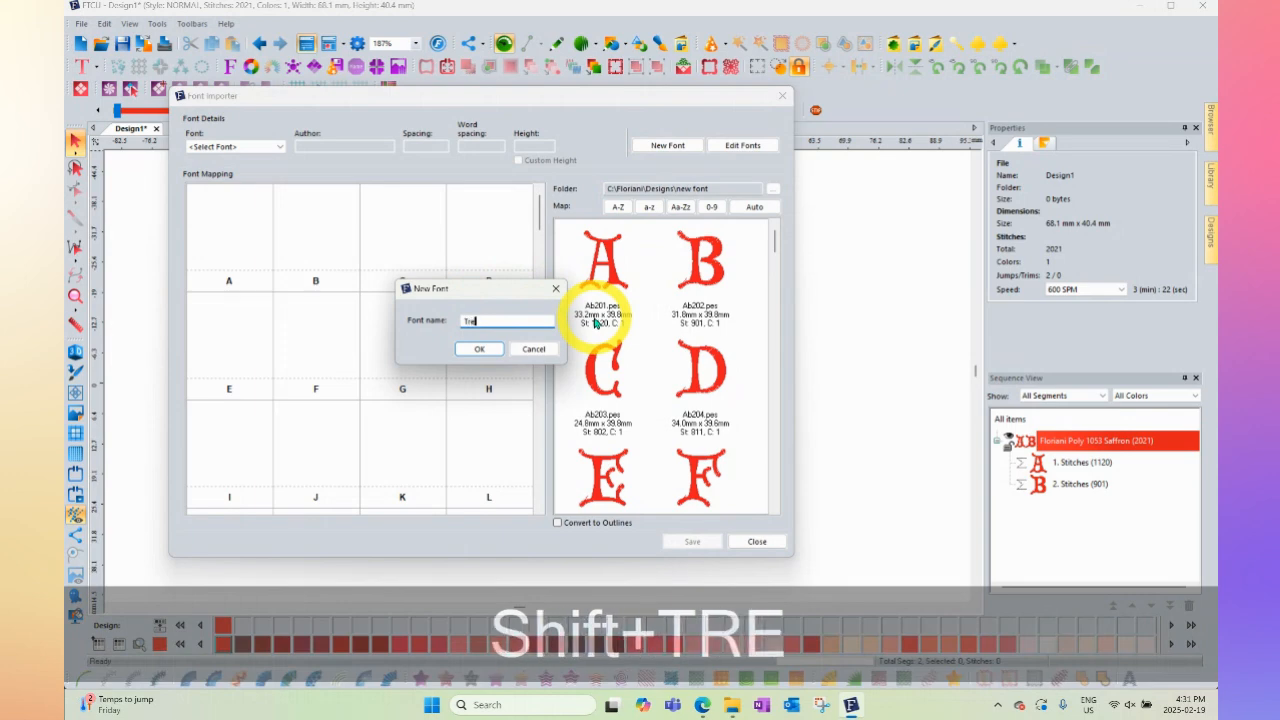
type("vors ")
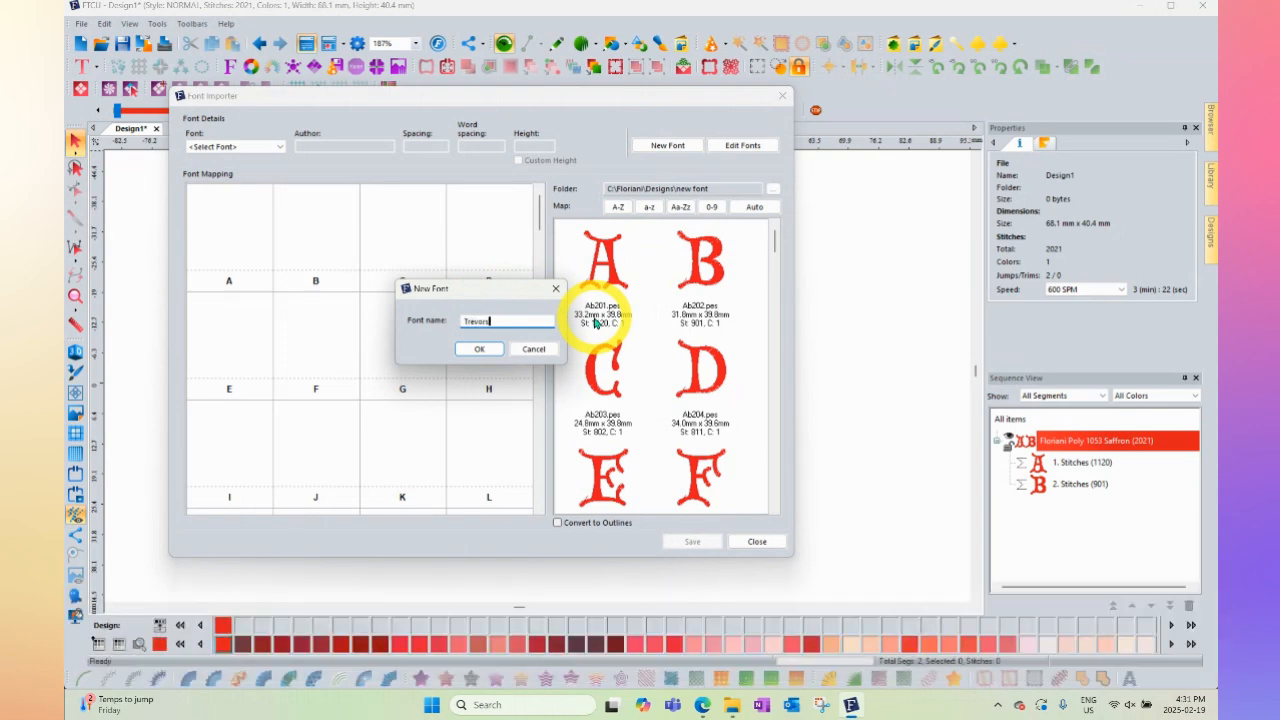
type("Chri")
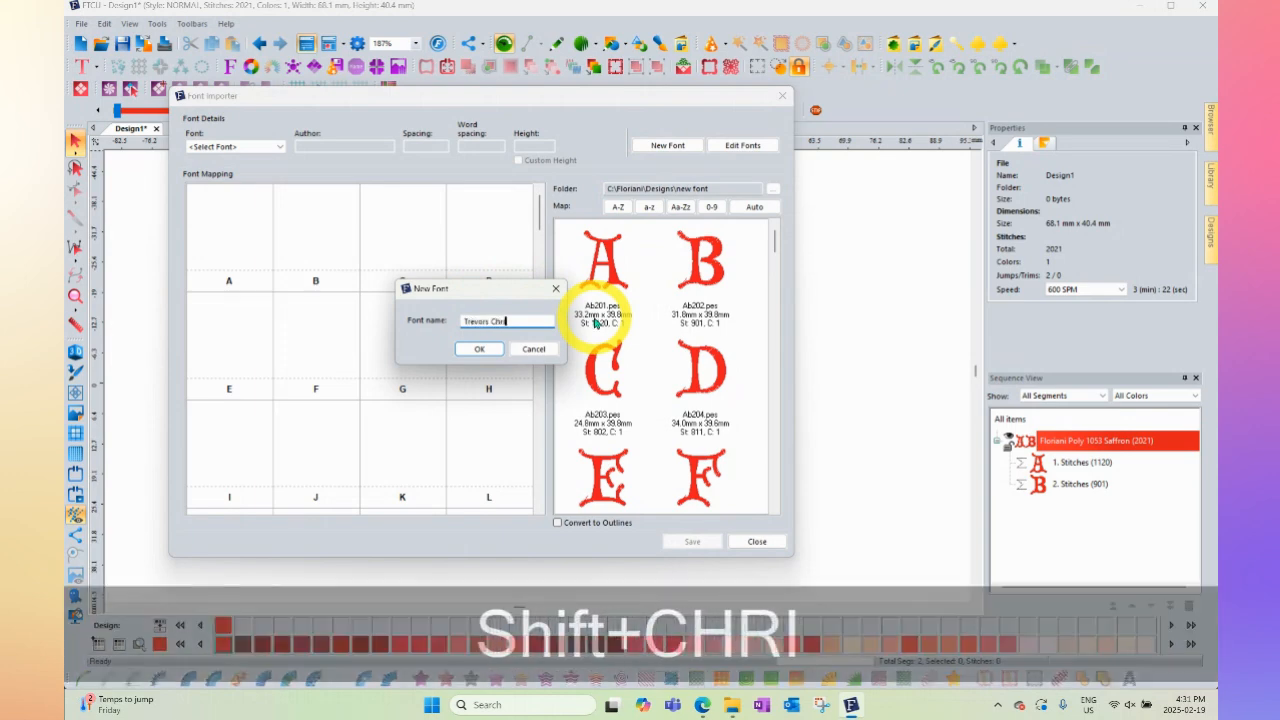
type("stmas")
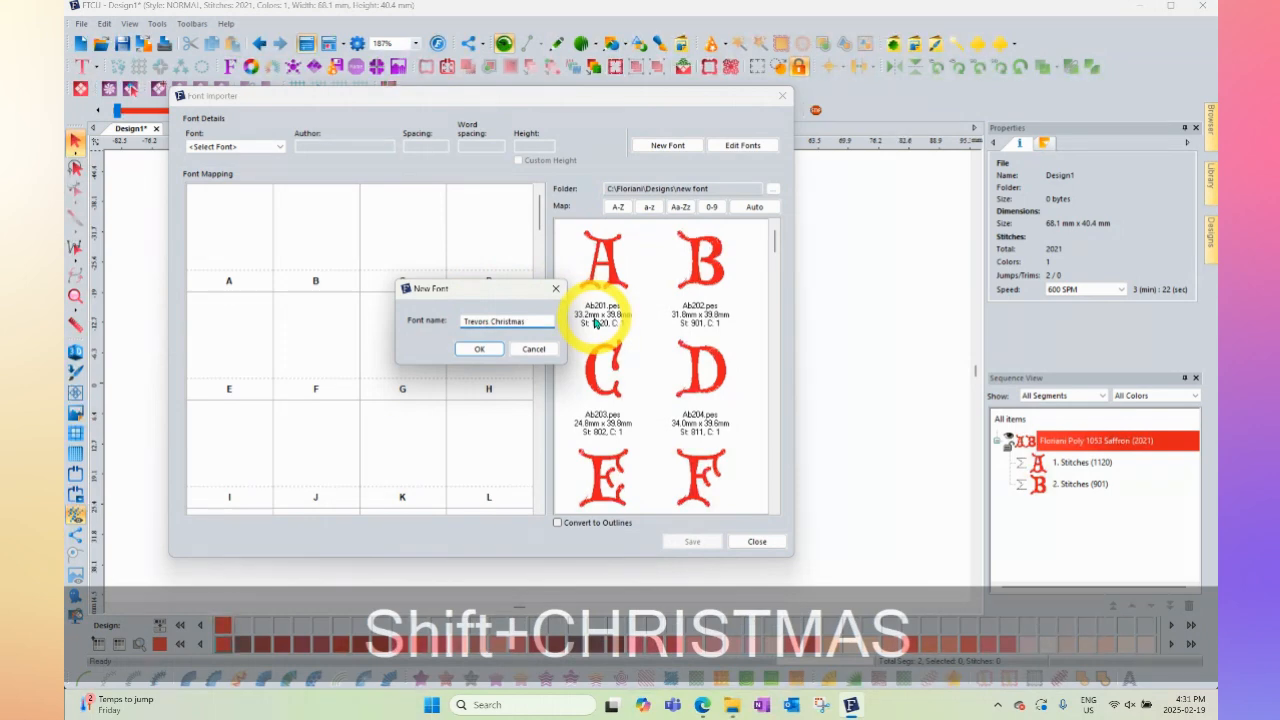
left_click(479, 349)
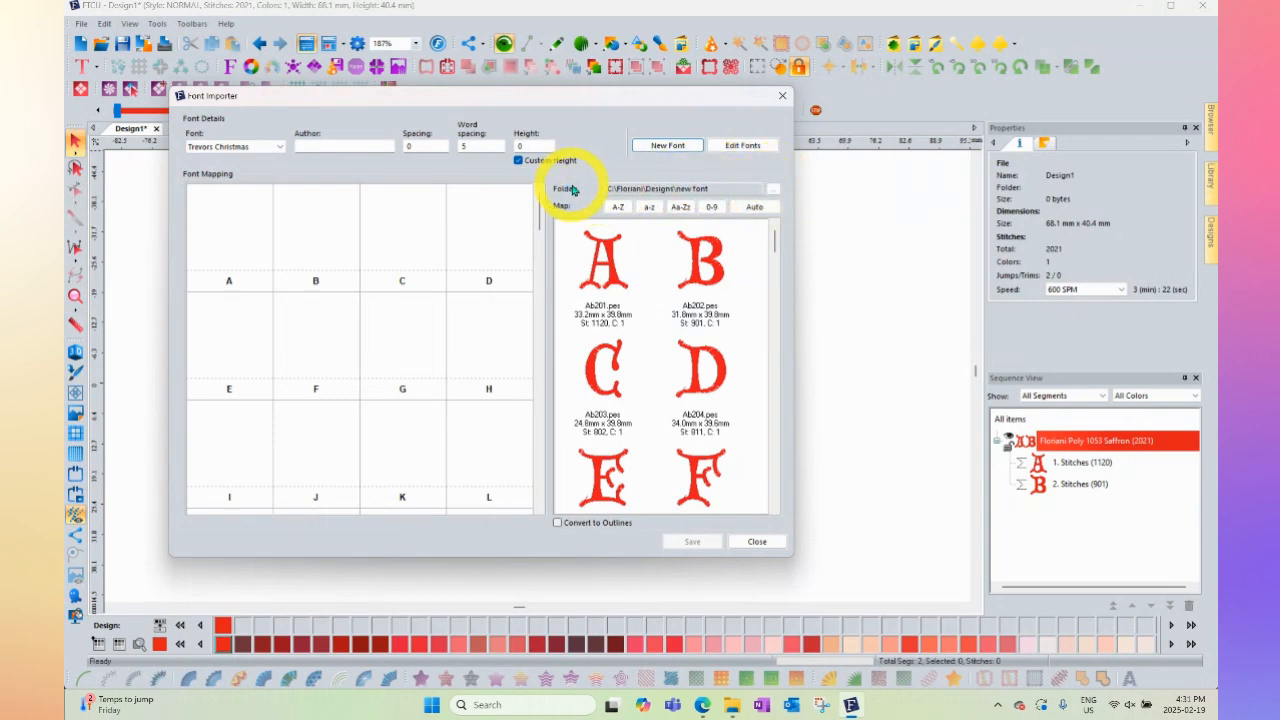
Choose C:\Floriani\Designs\new font as the source folder for the font's letter designs.
left_click(774, 190)
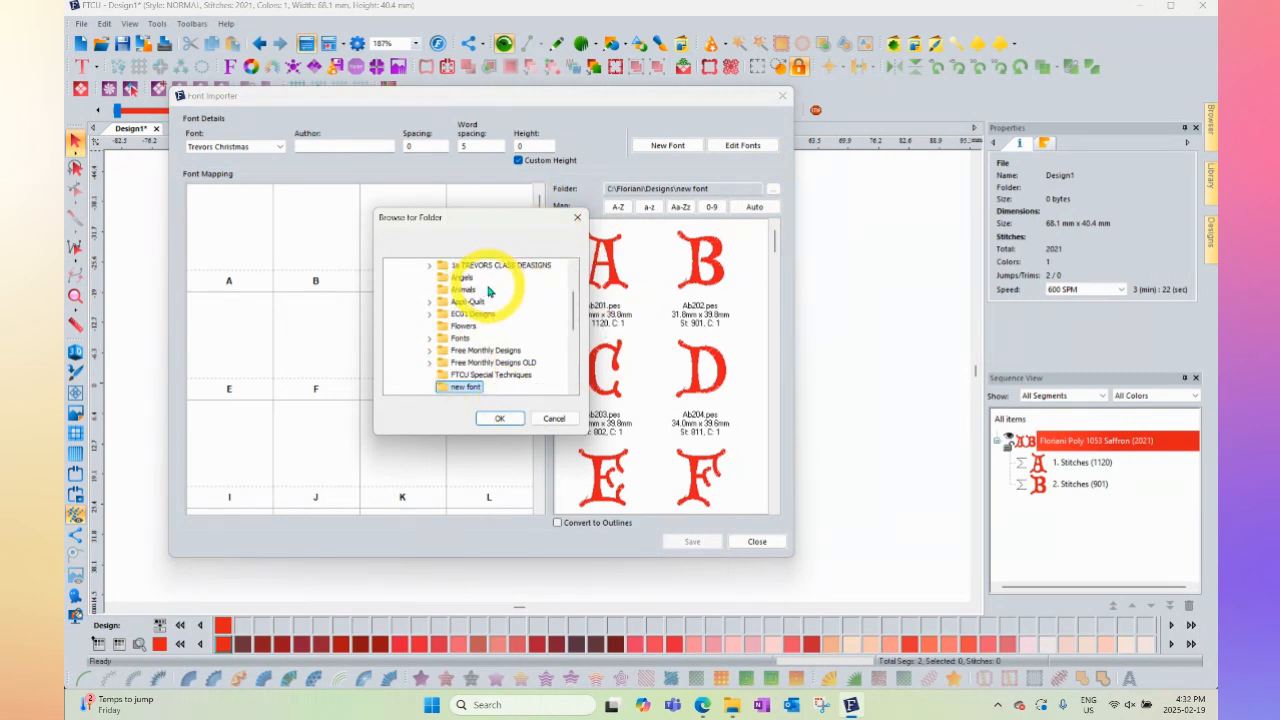
scroll(490, 310, "down", 1)
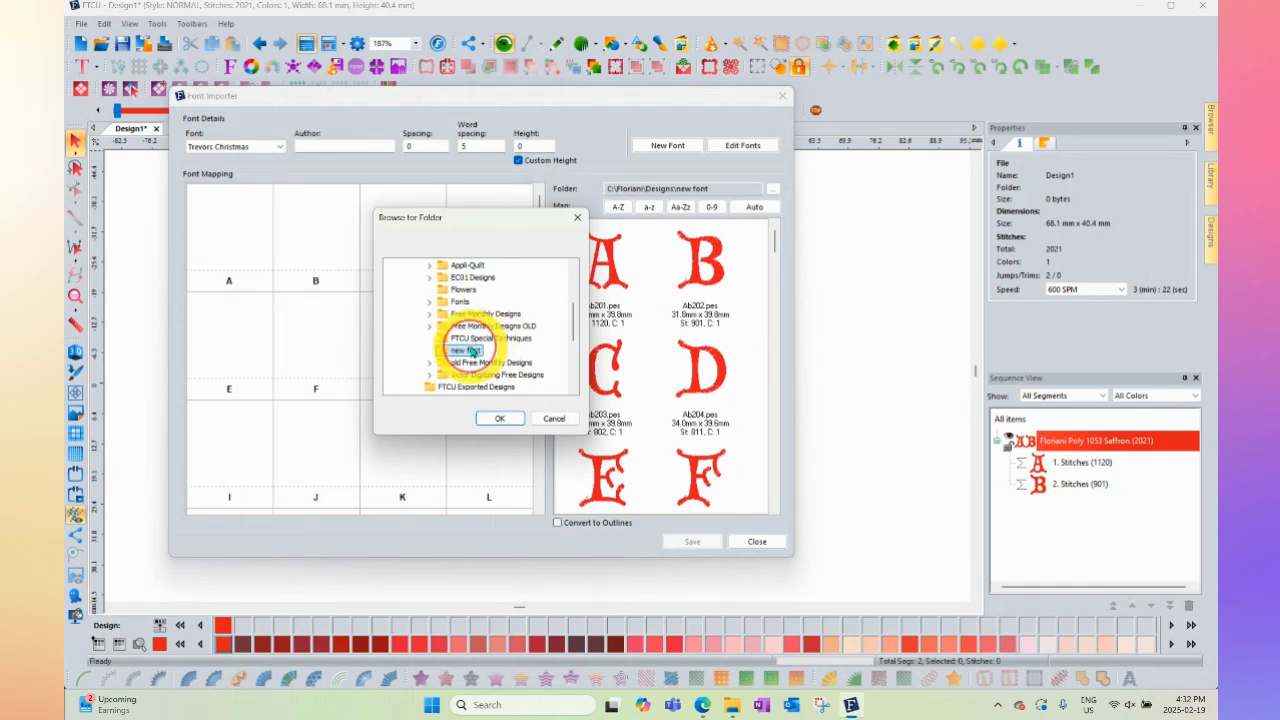
left_click(498, 420)
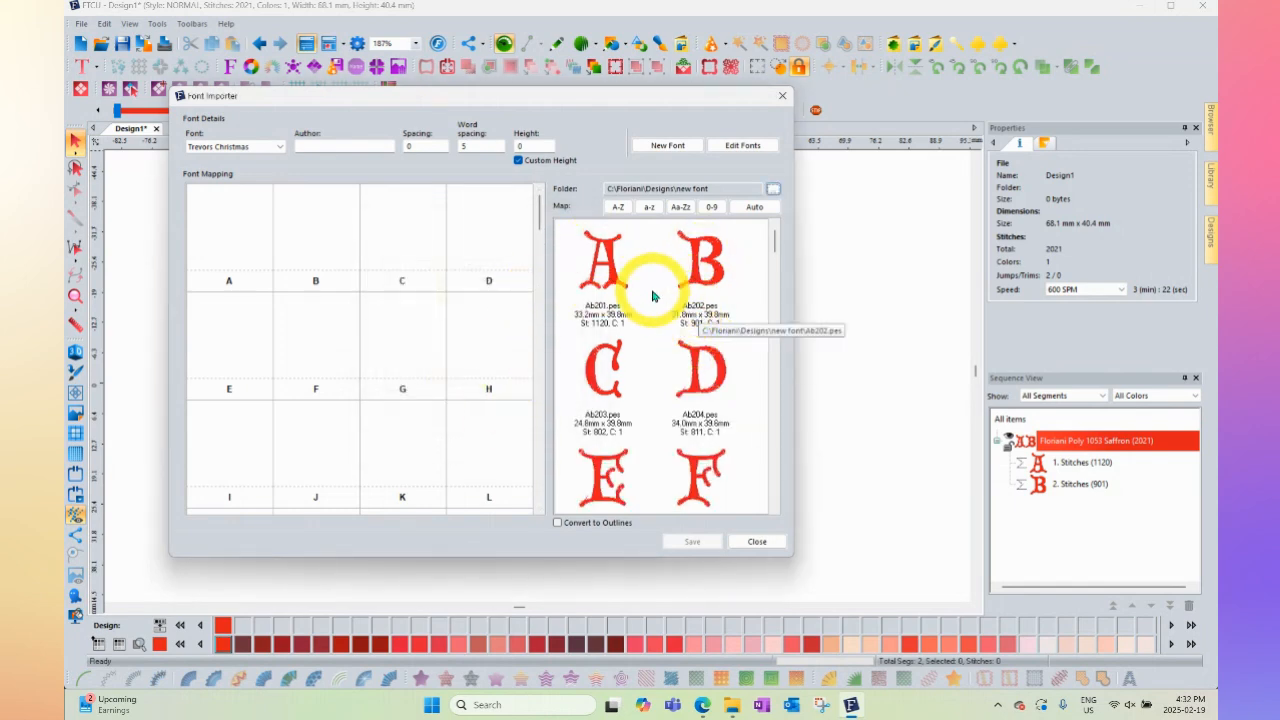
Map the capital letter designs Ab201.pes through Ab226.pes to A-Z, accepting M as the reference letter.
scroll(652, 296, "down", 2)
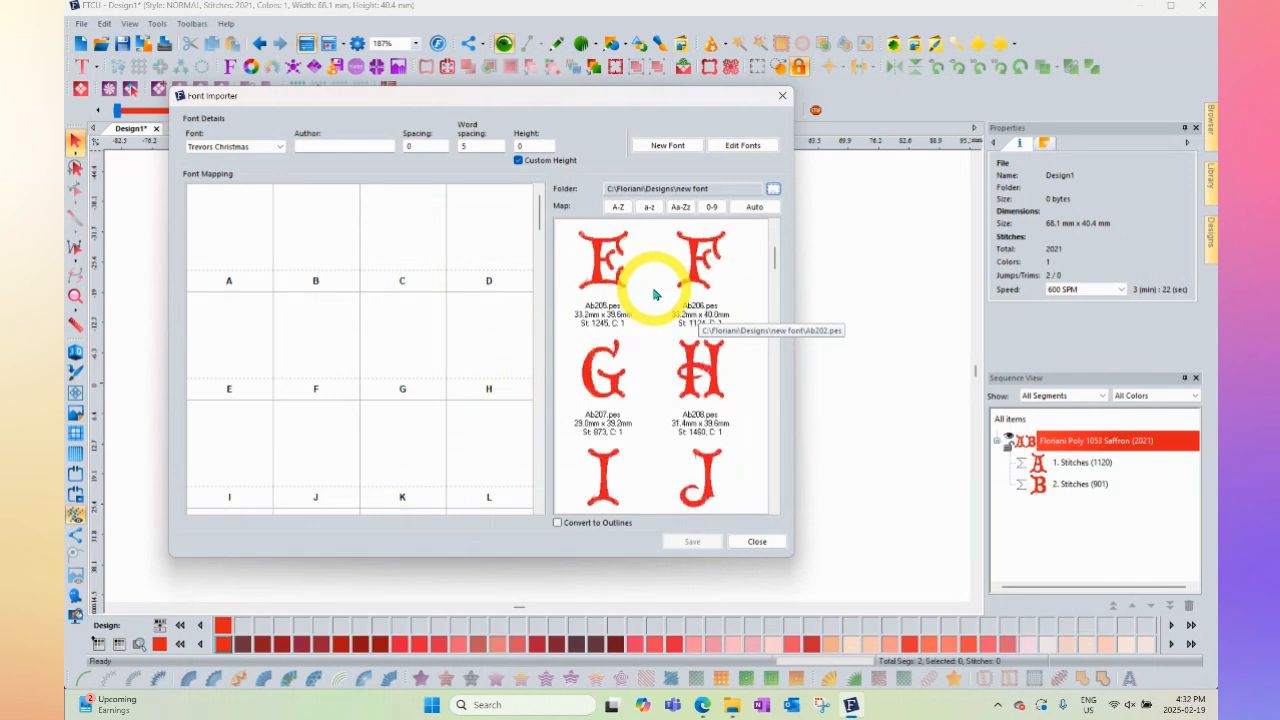
scroll(654, 295, "down", 4)
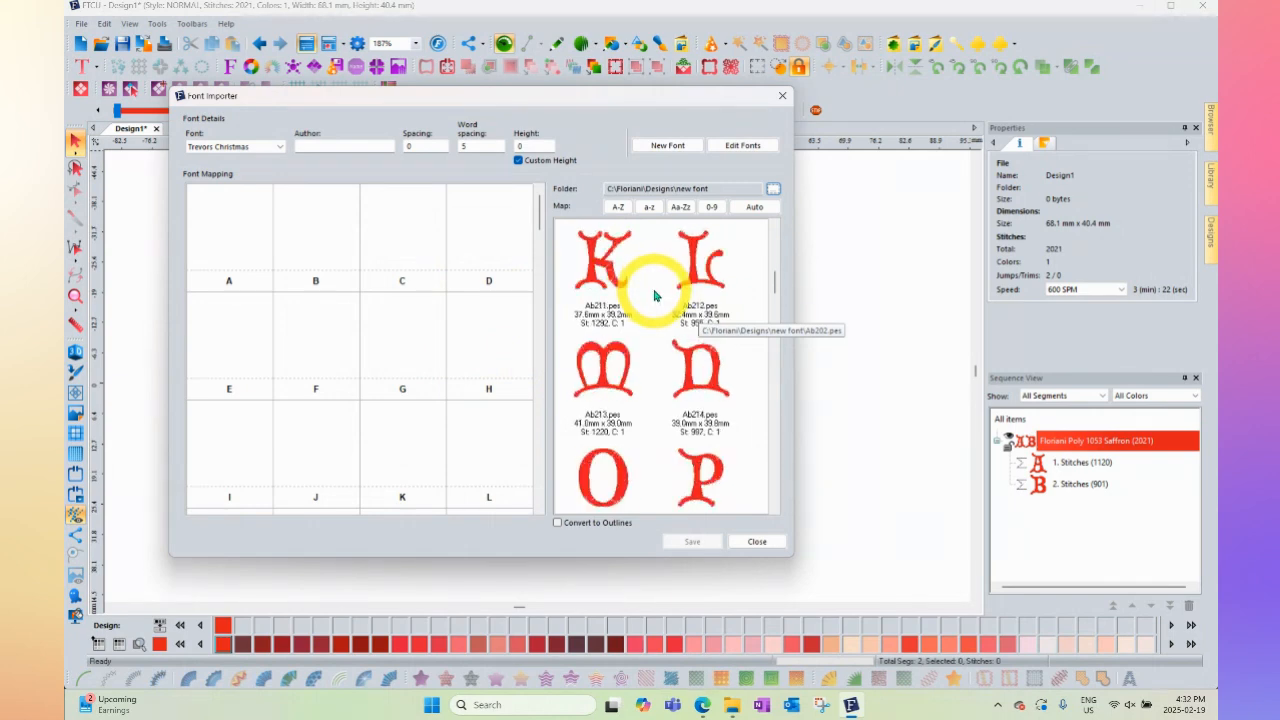
scroll(654, 296, "down", 5)
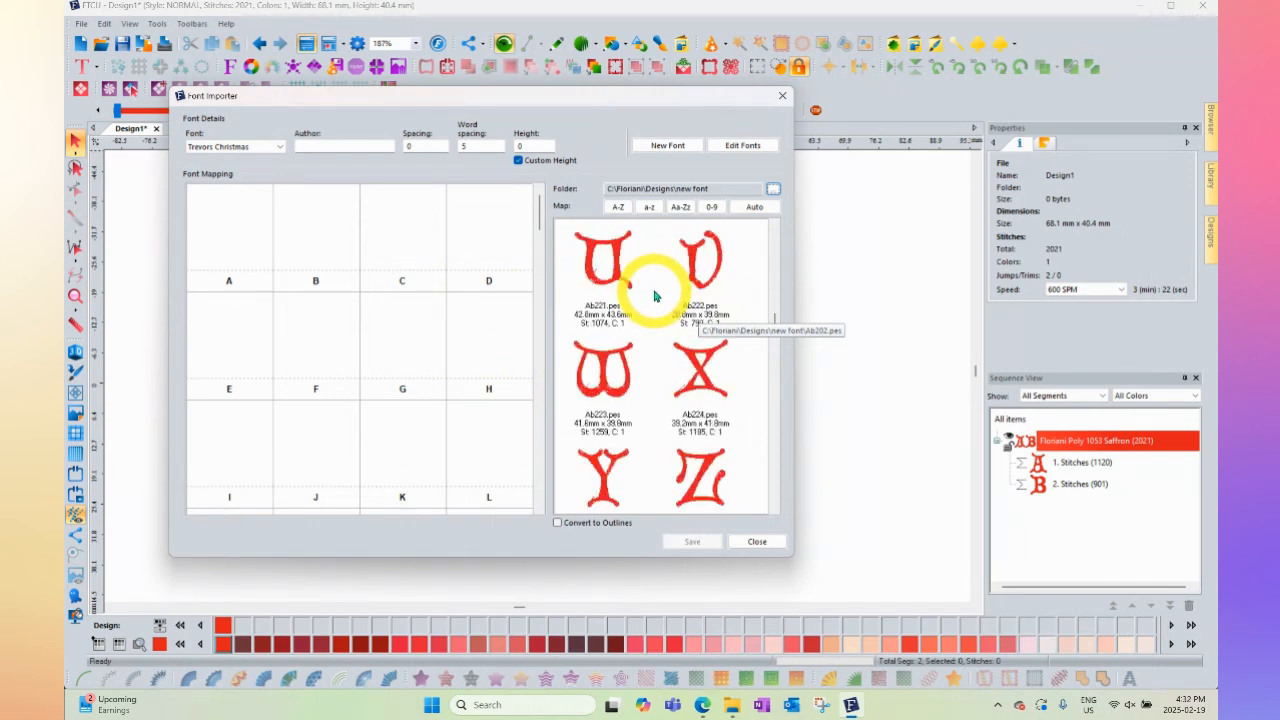
scroll(653, 298, "down", 1)
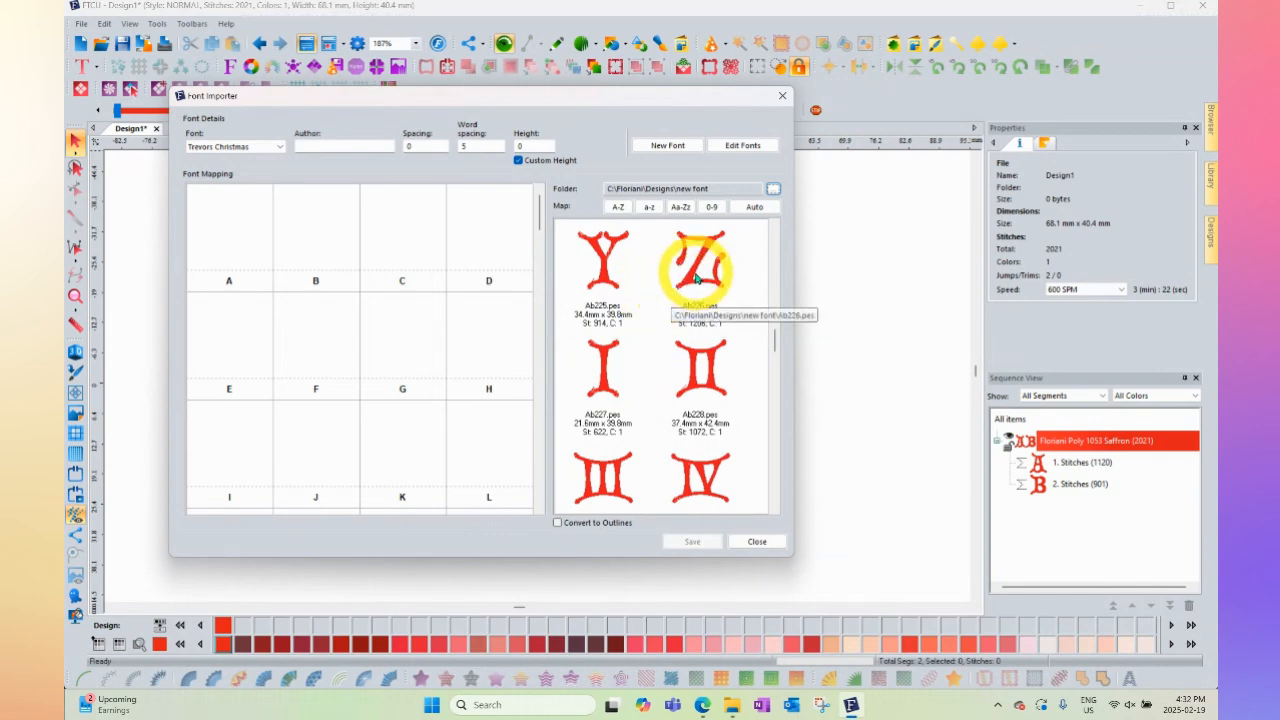
left_click(697, 279)
scroll(636, 294, "down", 2)
scroll(632, 302, "up", 13)
scroll(632, 302, "up", 1)
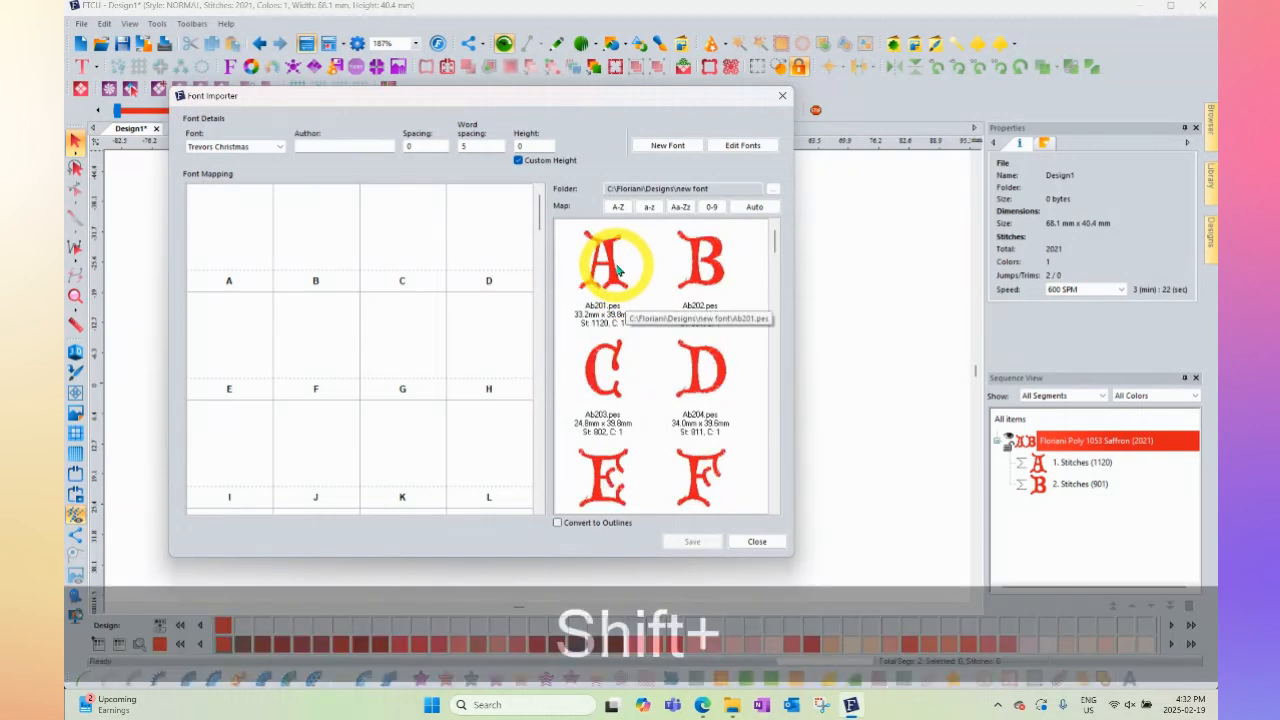
left_click(608, 245, "shift")
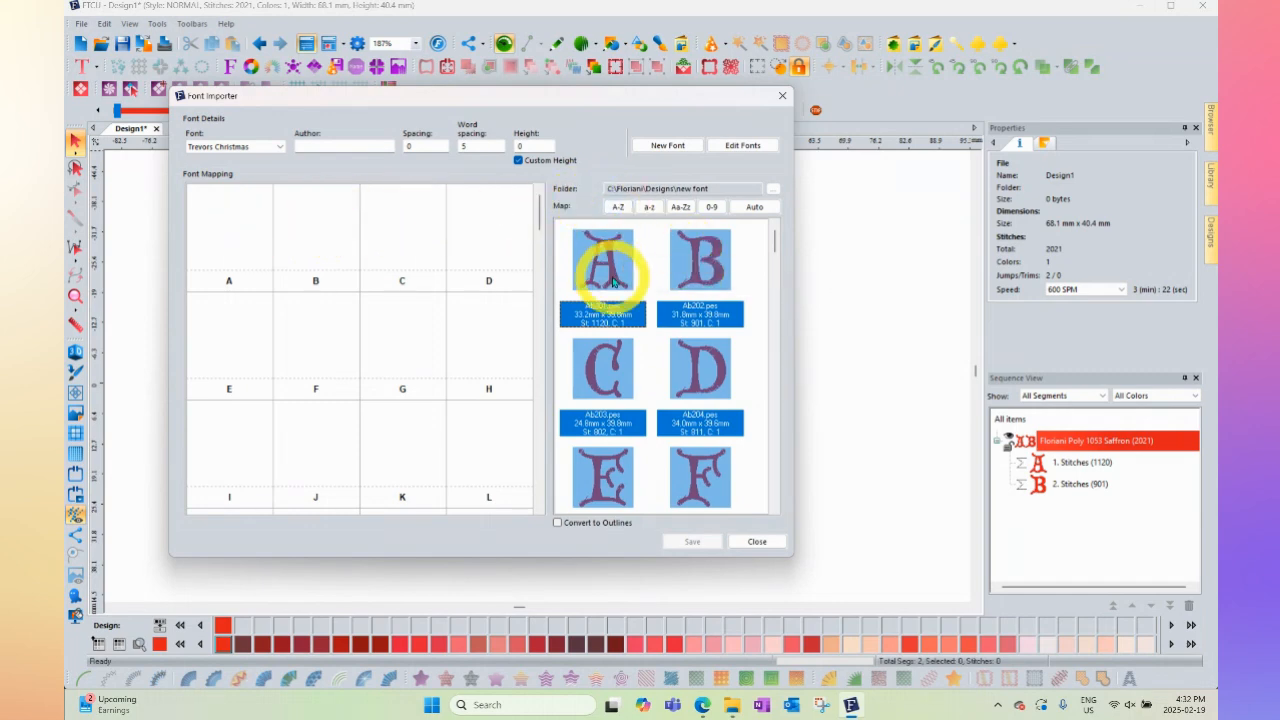
left_click(618, 208)
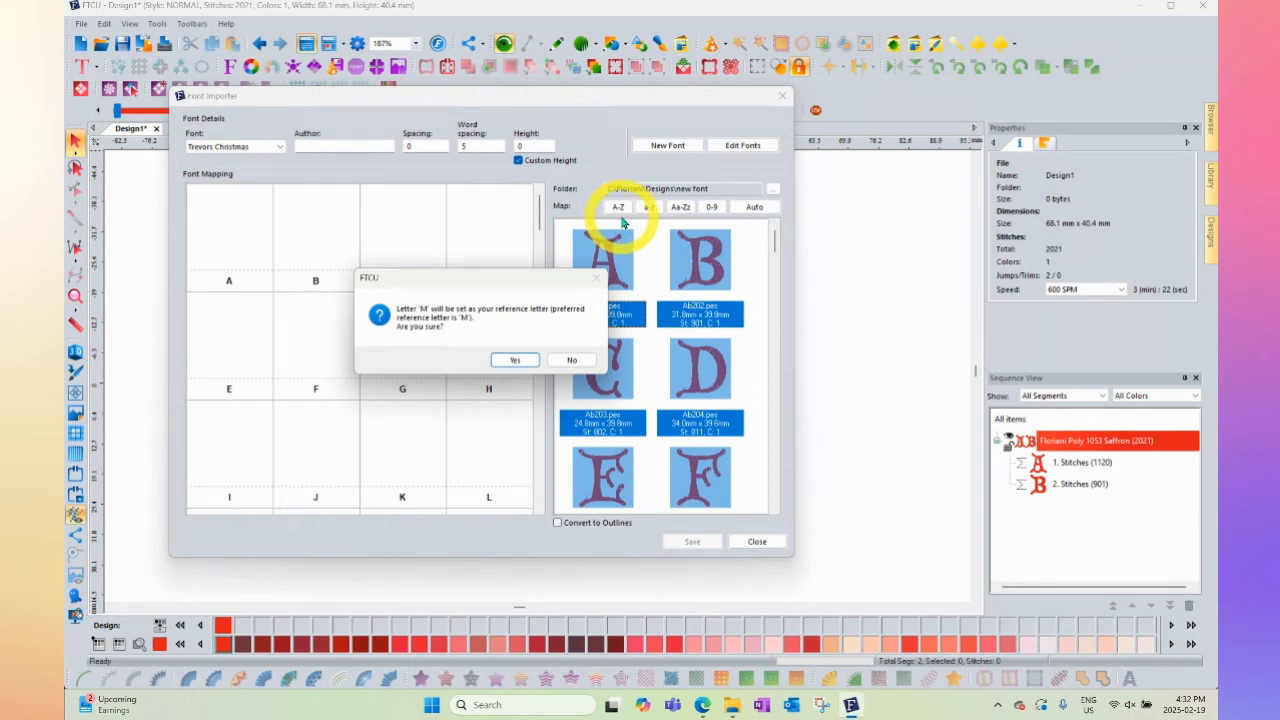
left_click(515, 361)
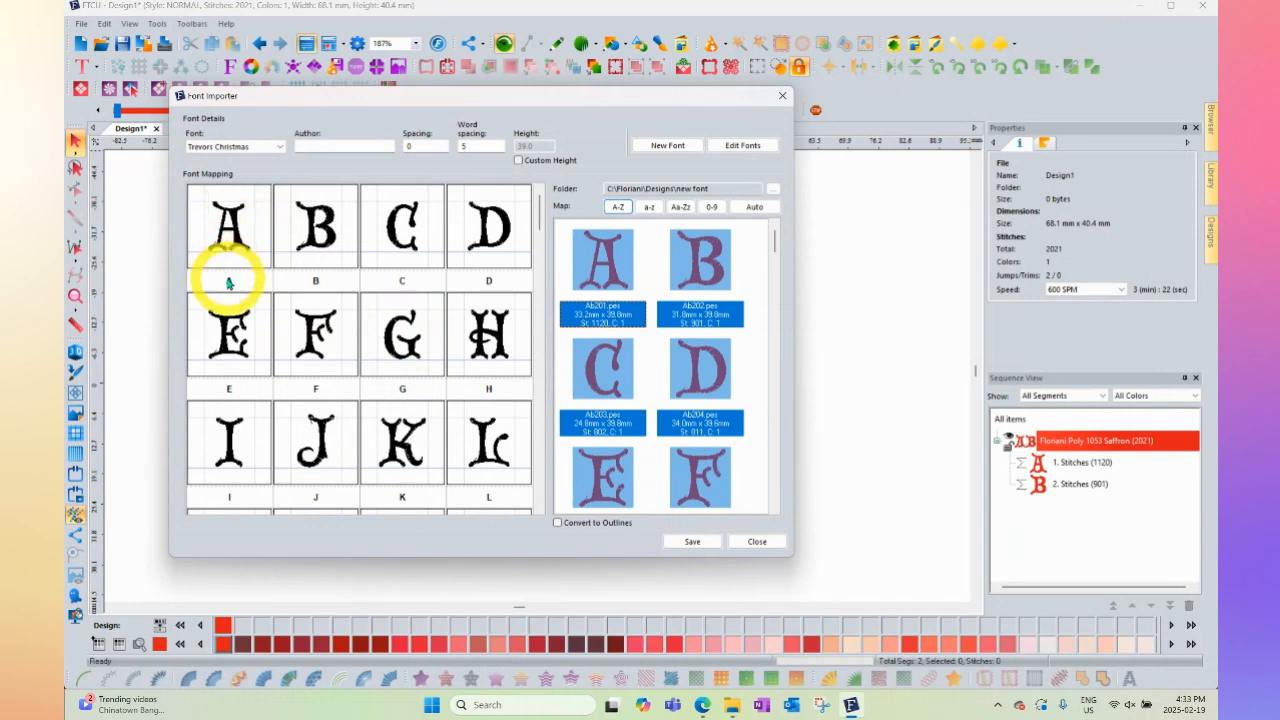
Try nudging the offset of the mapped letter B one step down and back up to 0.0.
left_click(316, 232)
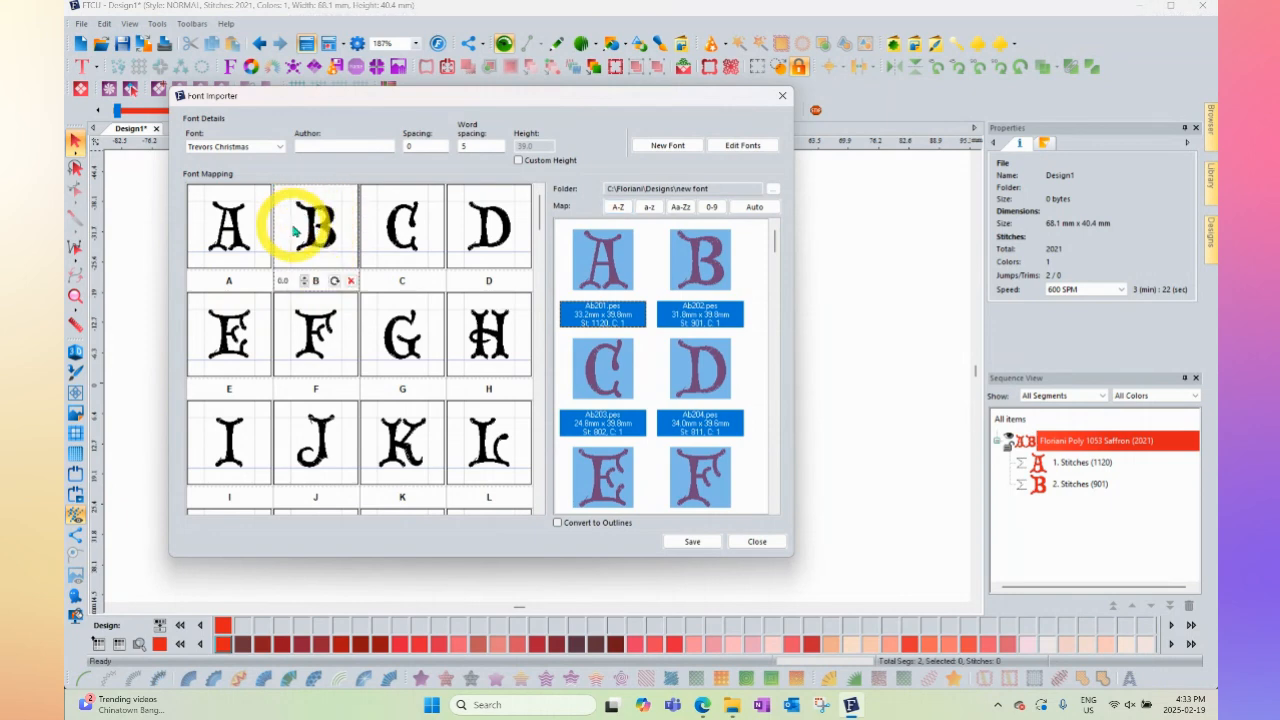
left_click(305, 285)
left_click(306, 279)
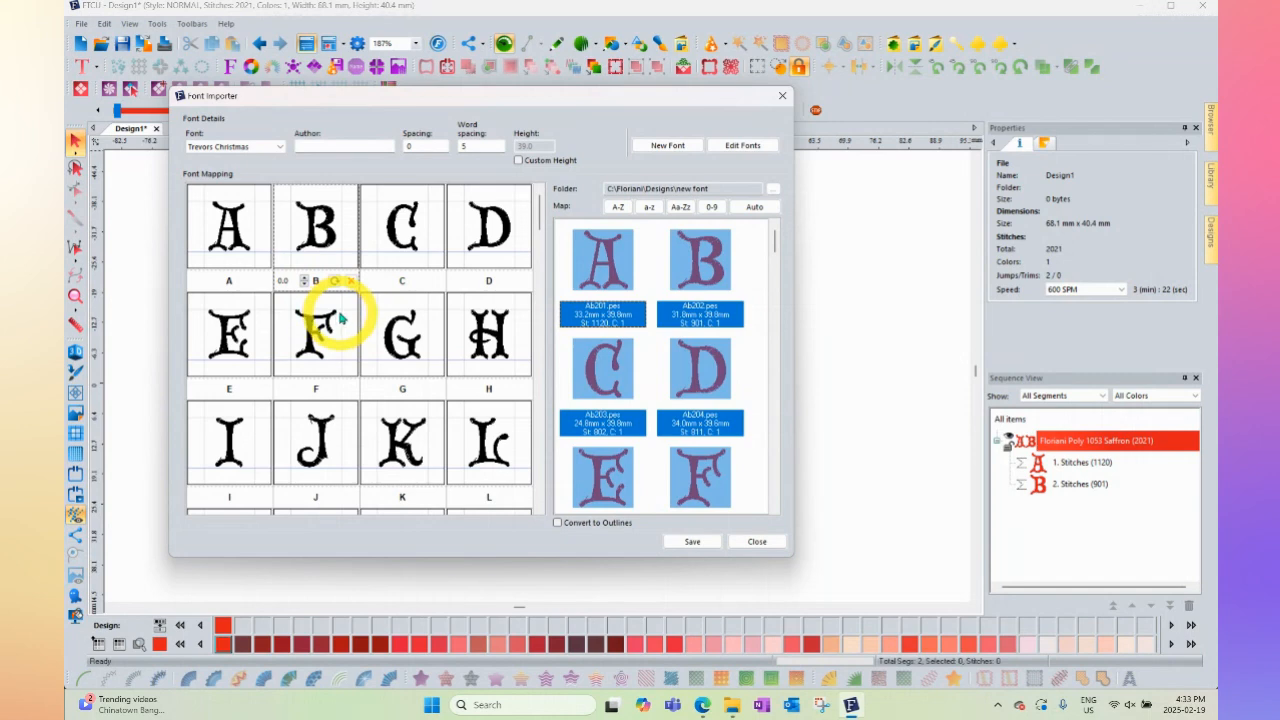
Map the lowercase letter designs AB240.PES through AB265.PES to a-z.
scroll(665, 306, "down", 4)
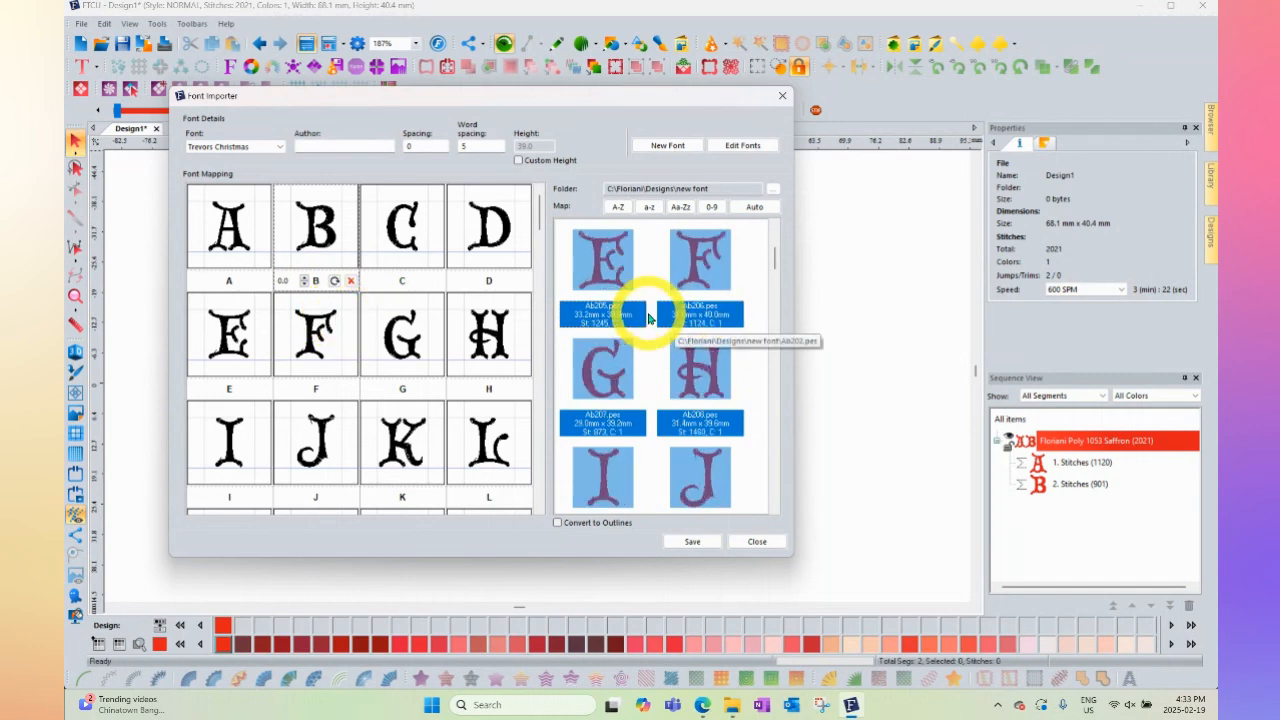
scroll(650, 320, "down", 8)
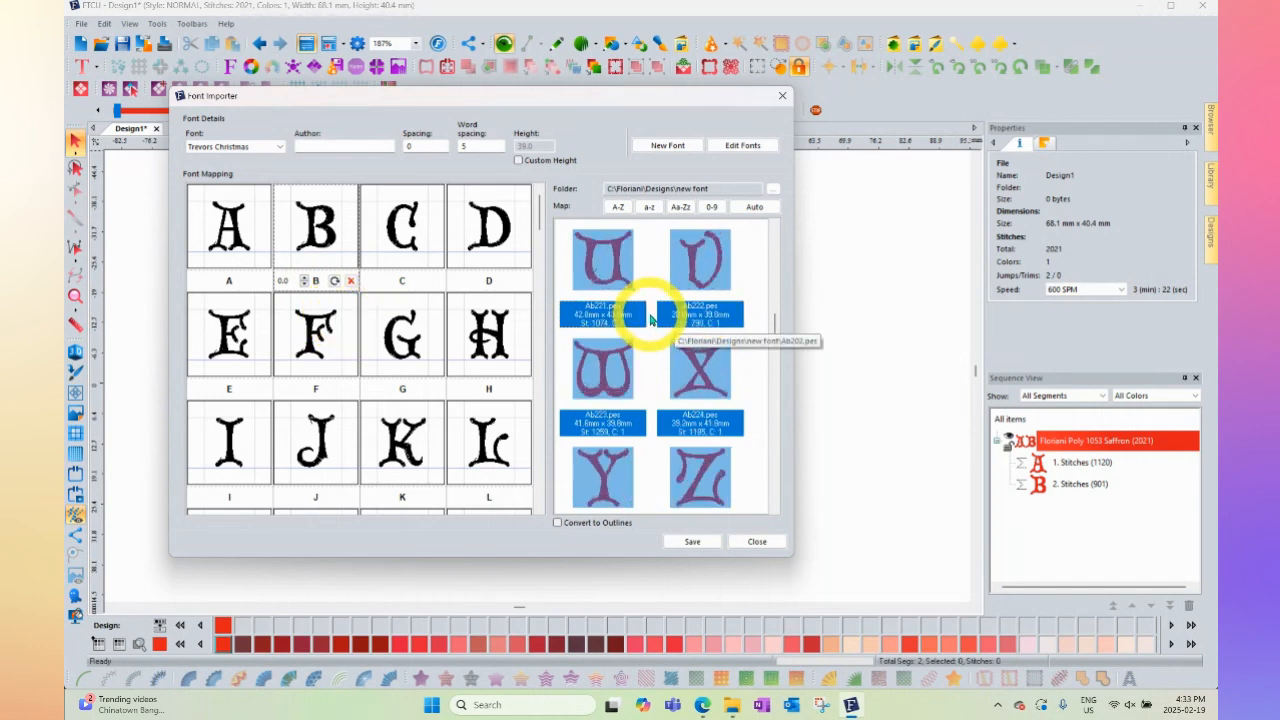
scroll(650, 320, "down", 4)
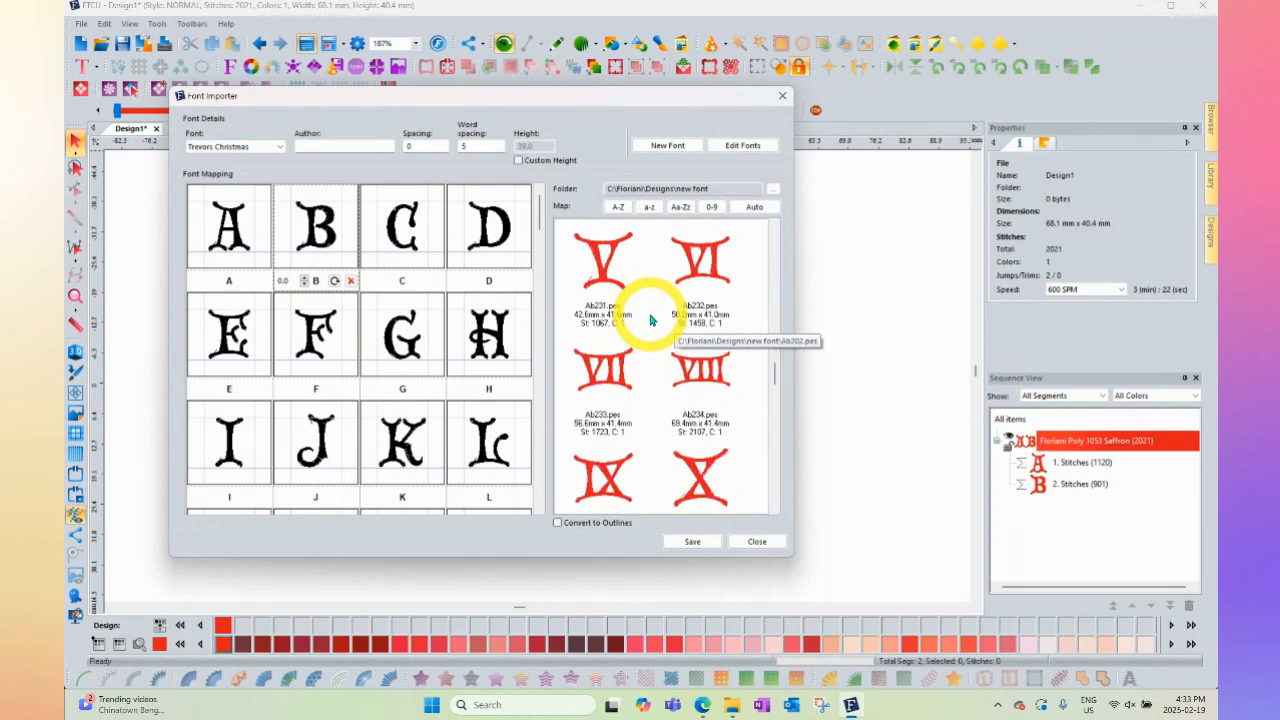
scroll(650, 320, "down", 2)
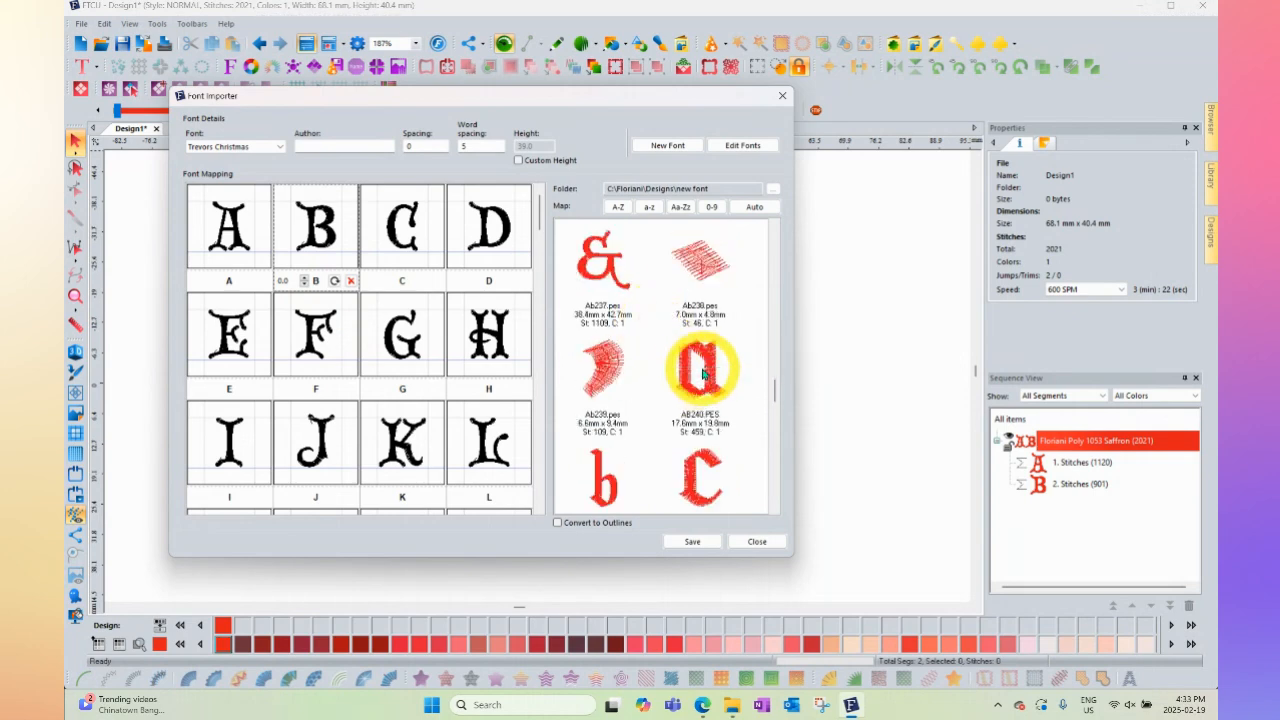
left_click(703, 373)
scroll(678, 350, "down", 11)
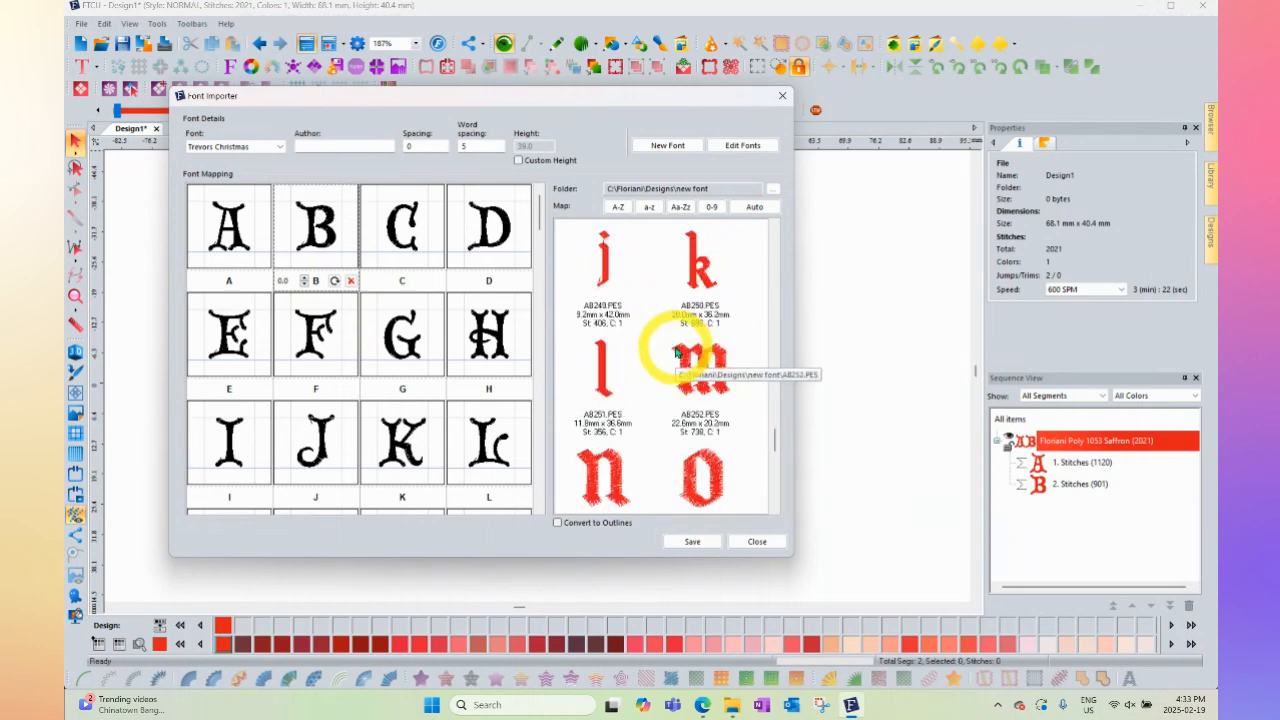
scroll(676, 352, "down", 2)
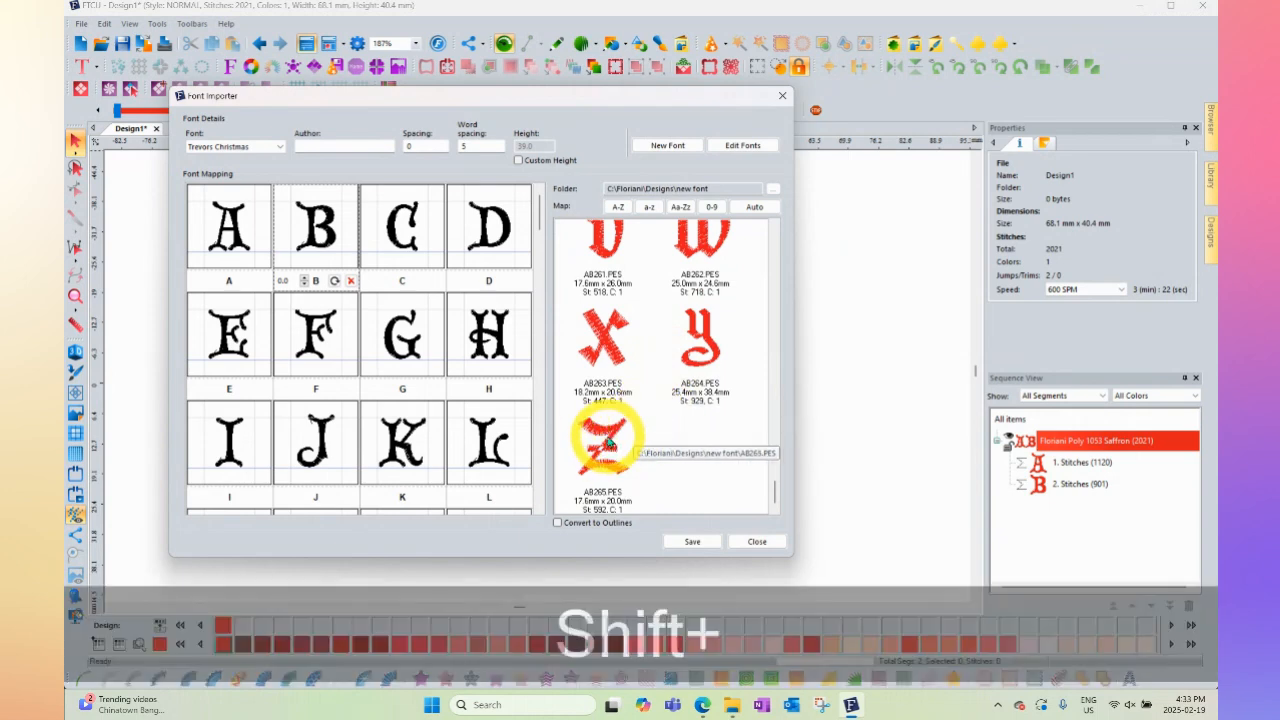
left_click(608, 441, "shift")
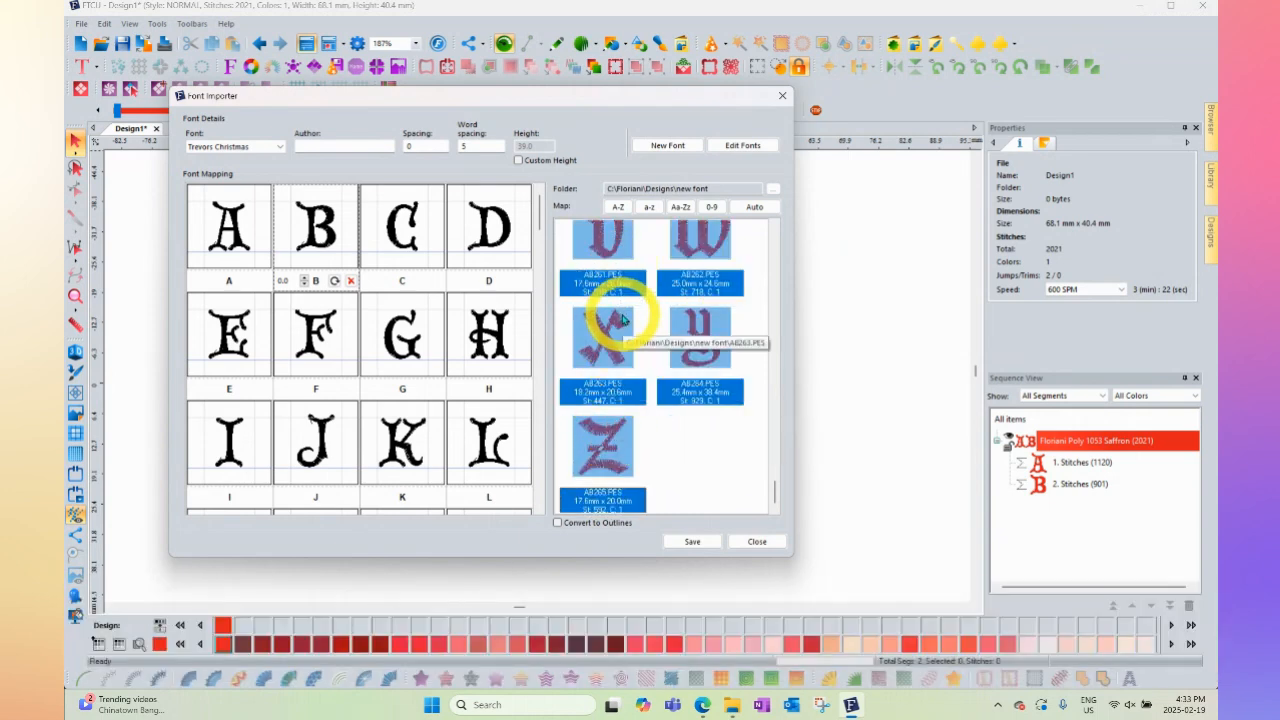
scroll(622, 319, "up", 10)
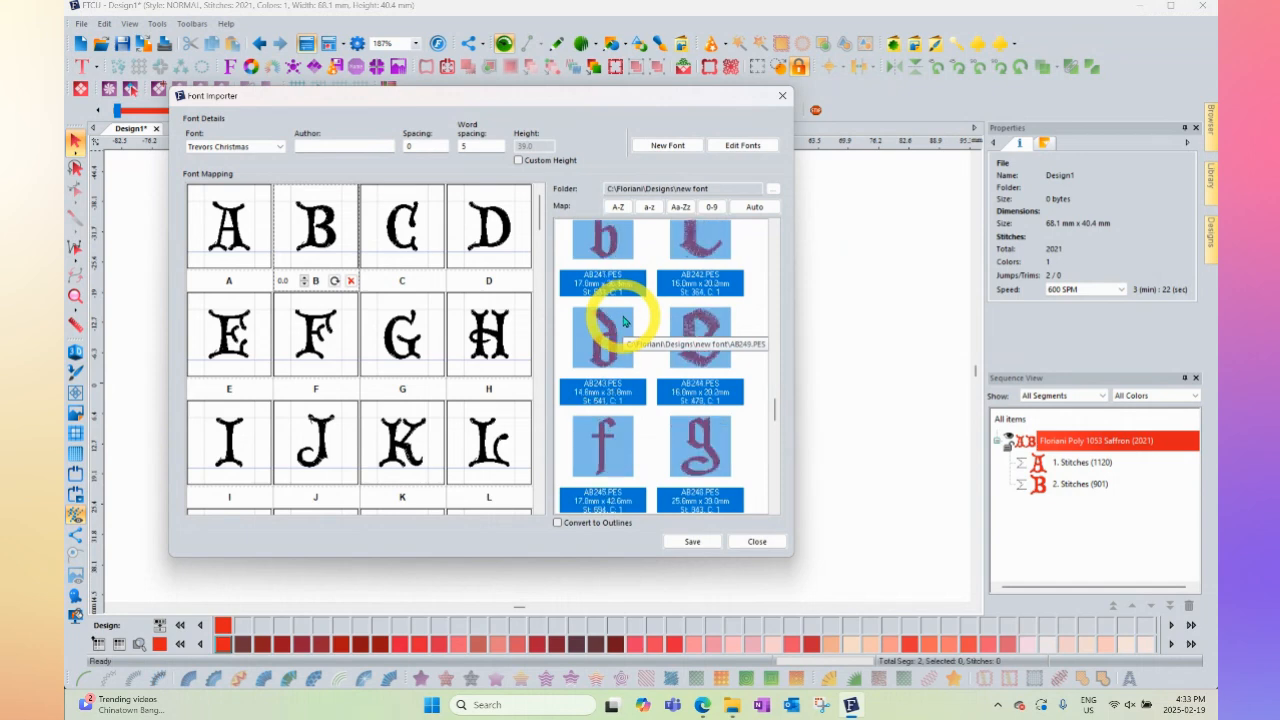
scroll(622, 321, "up", 3)
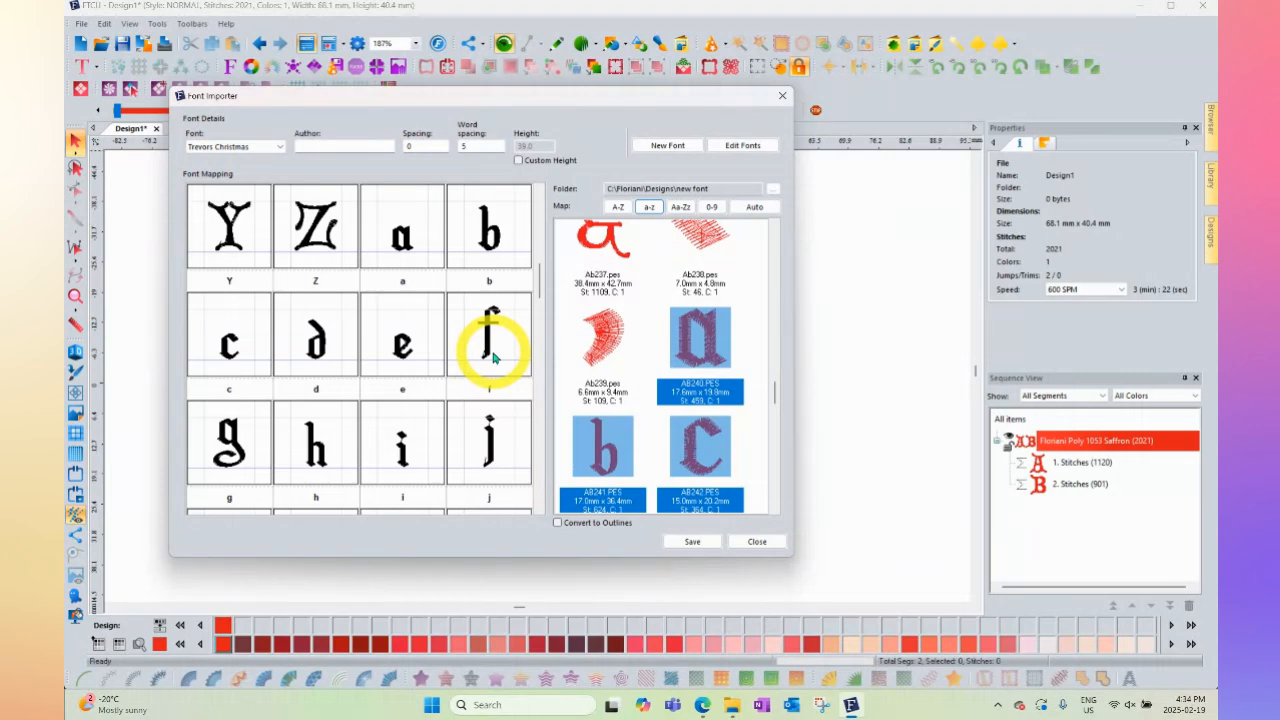
Assign the Roman numeral designs I, II and III (Ab227.pes to Ab229.pes) to the characters 1, 2 and 3.
scroll(492, 357, "up", 2)
scroll(492, 357, "down", 5)
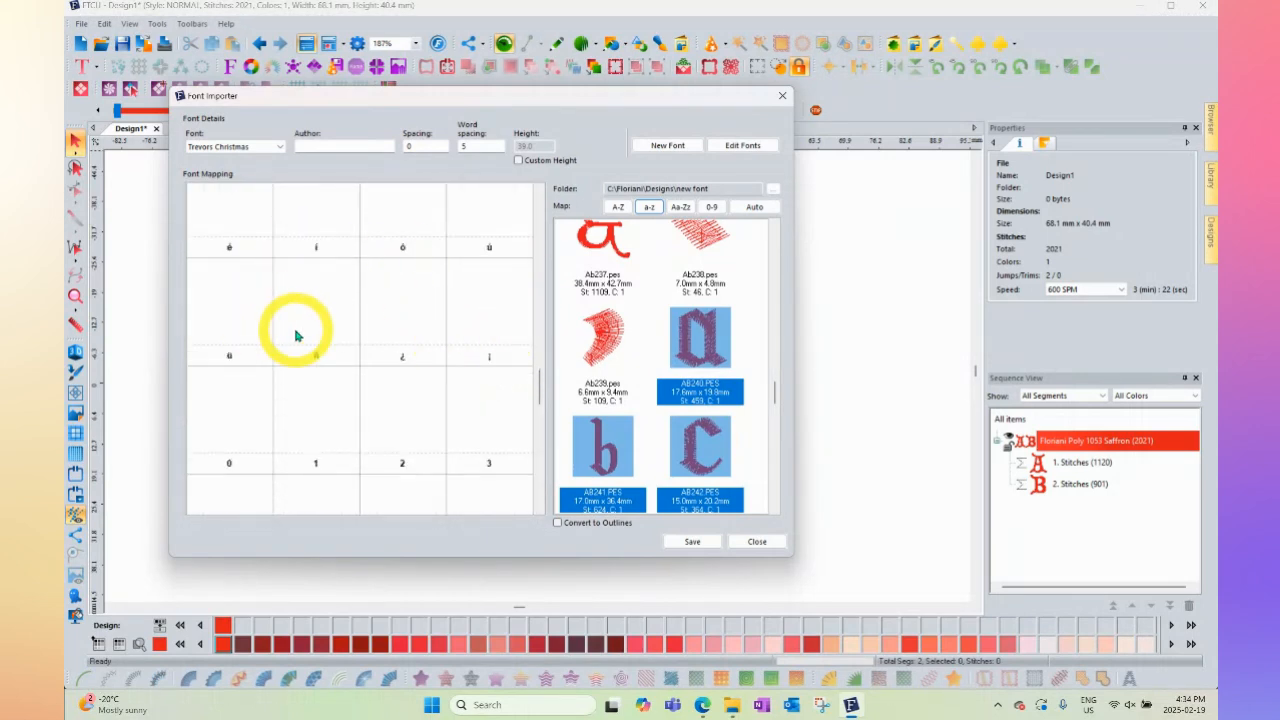
scroll(296, 332, "up", 2)
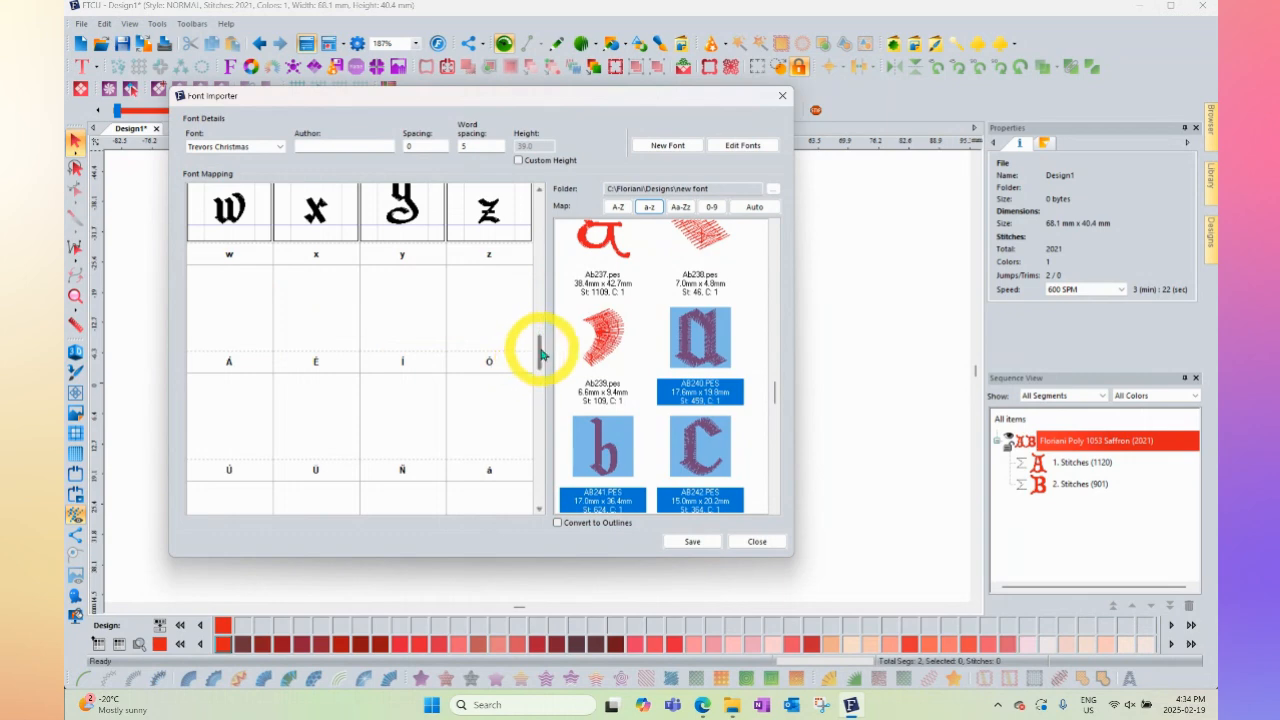
left_click_drag(539, 351, 540, 410)
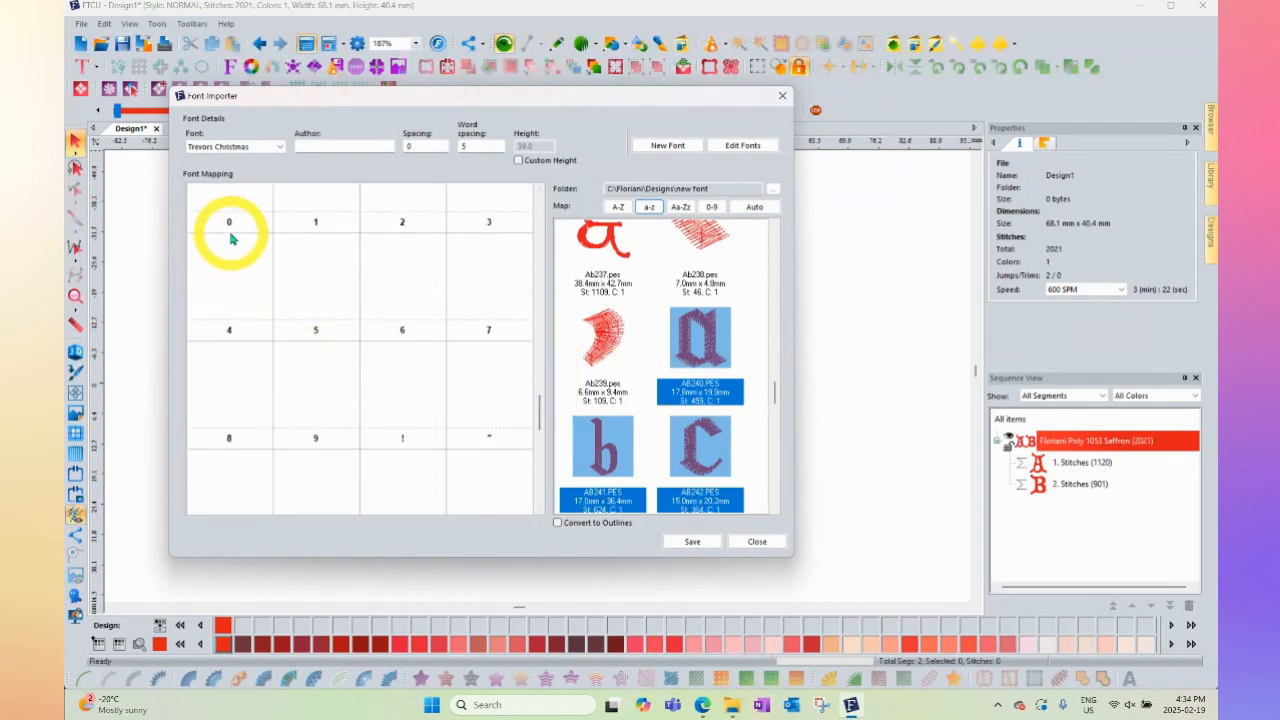
left_click_drag(770, 384, 767, 346)
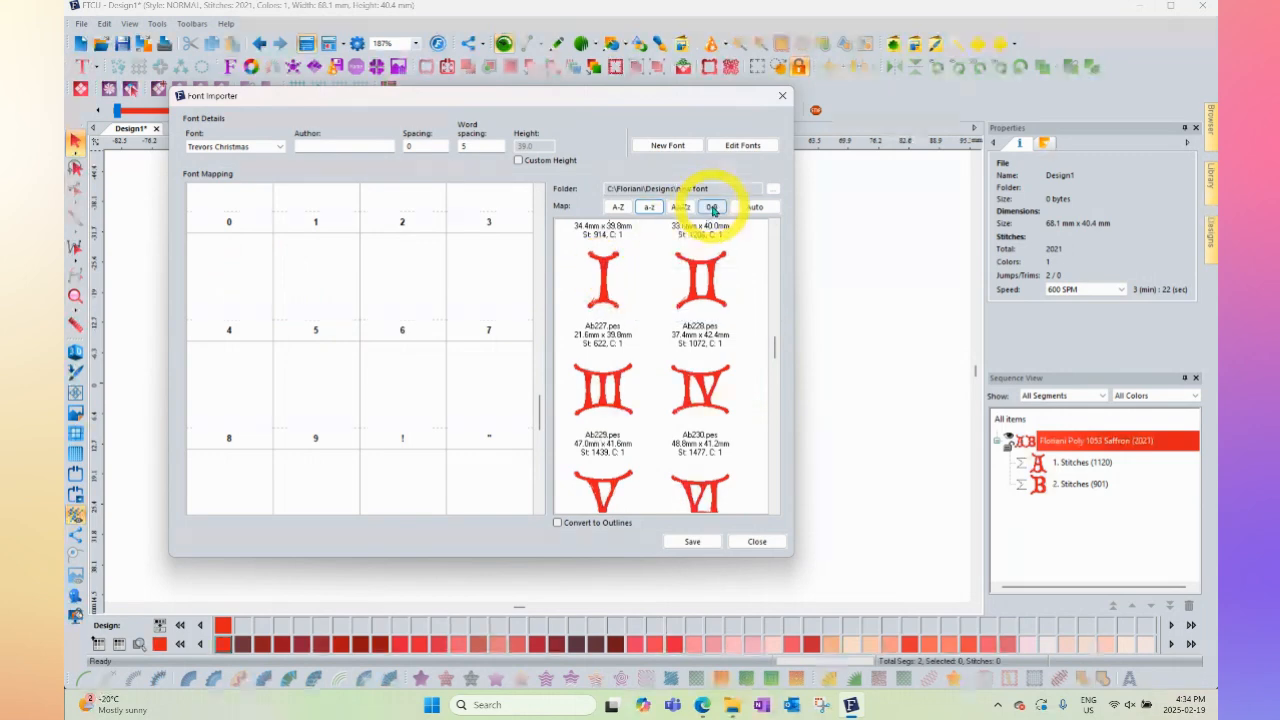
left_click(605, 276)
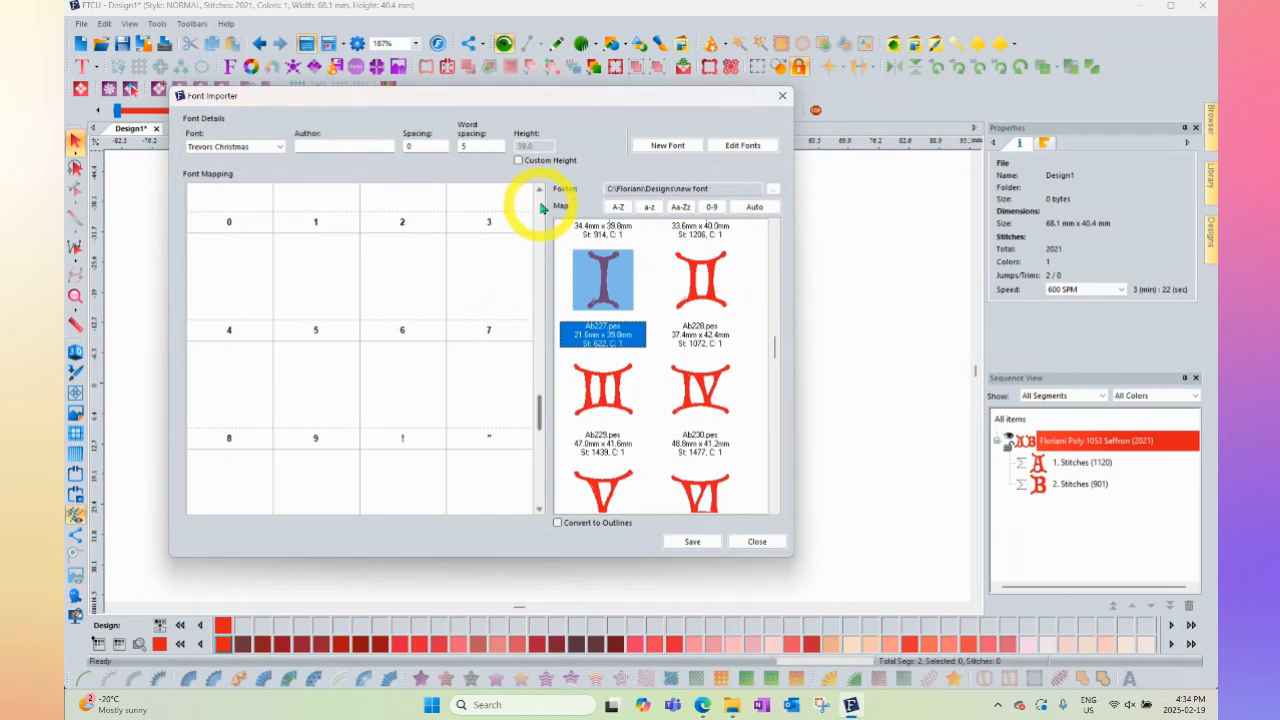
scroll(482, 264, "up", 3)
scroll(478, 269, "down", 3)
scroll(478, 270, "up", 3)
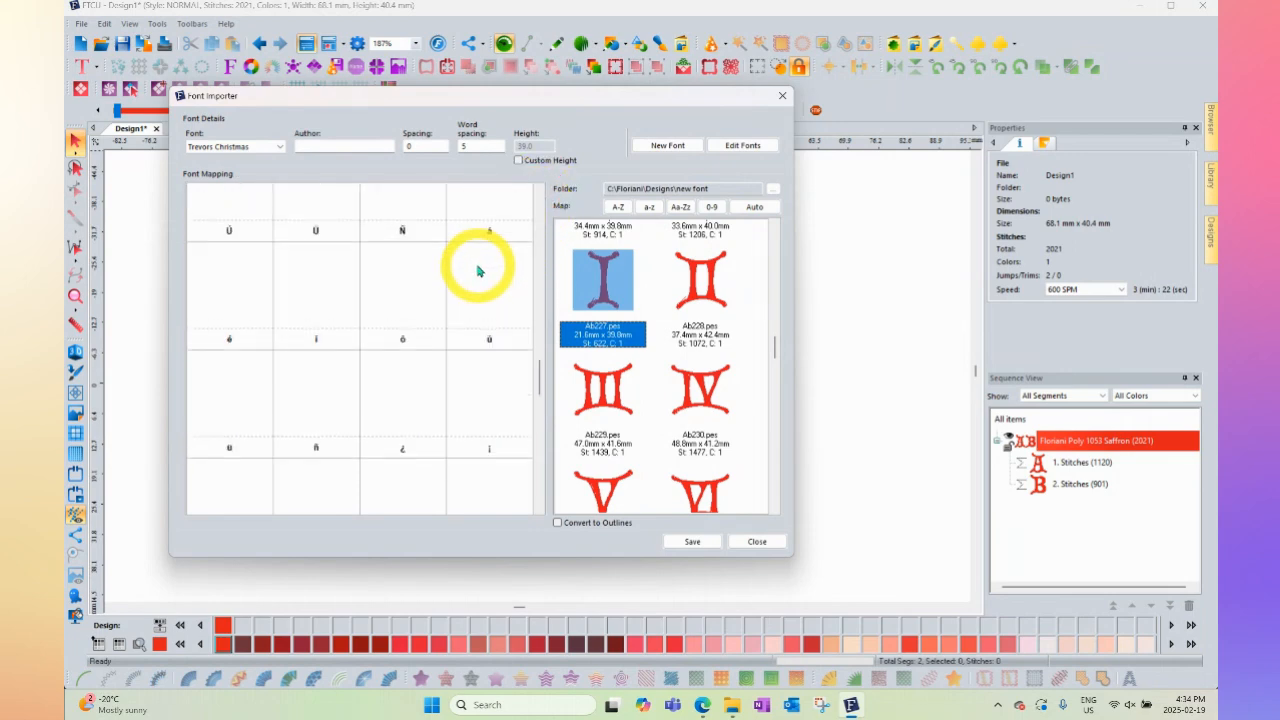
left_click_drag(540, 376, 539, 400)
left_click_drag(613, 287, 318, 263)
left_click_drag(683, 272, 406, 264)
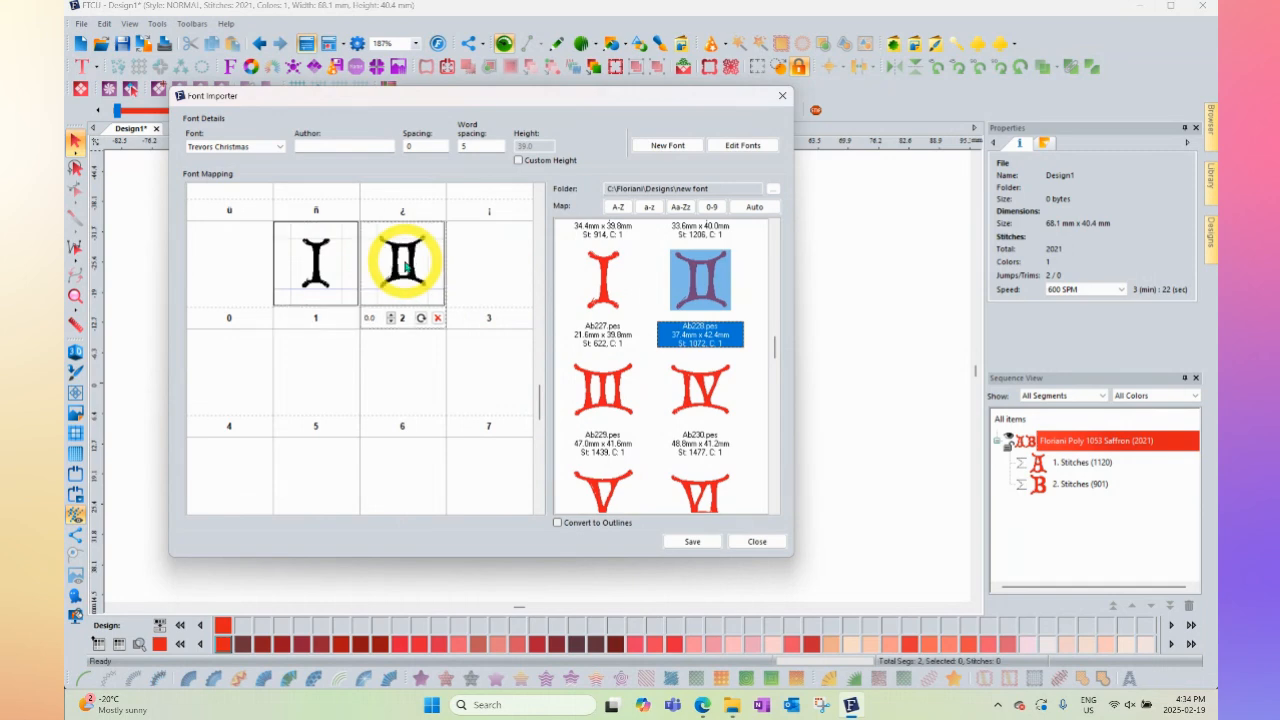
left_click_drag(608, 383, 493, 268)
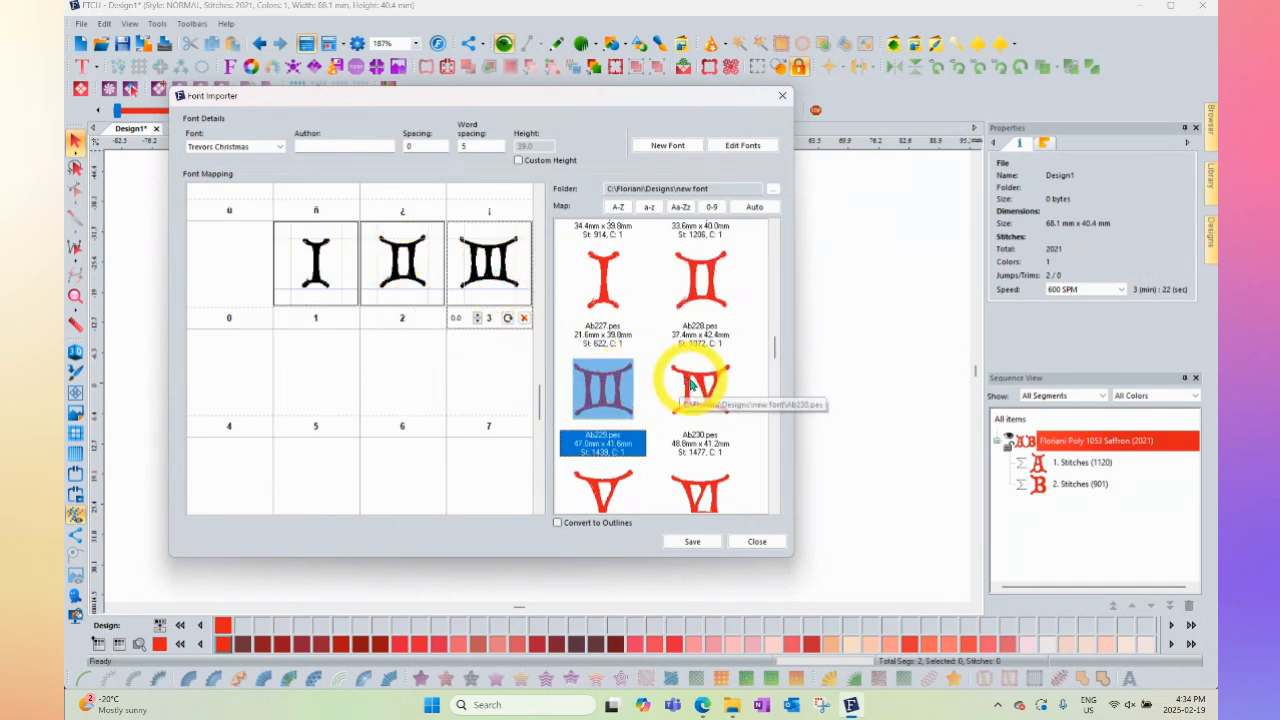
Assign the Roman numeral designs IV, V, VI and VII (Ab230.pes to Ab233.pes) to the characters 4 through 7.
left_click_drag(697, 386, 228, 377)
scroll(775, 348, "down", 1)
left_click_drag(620, 362, 320, 368)
left_click_drag(703, 363, 414, 366)
left_click_drag(620, 466, 509, 363)
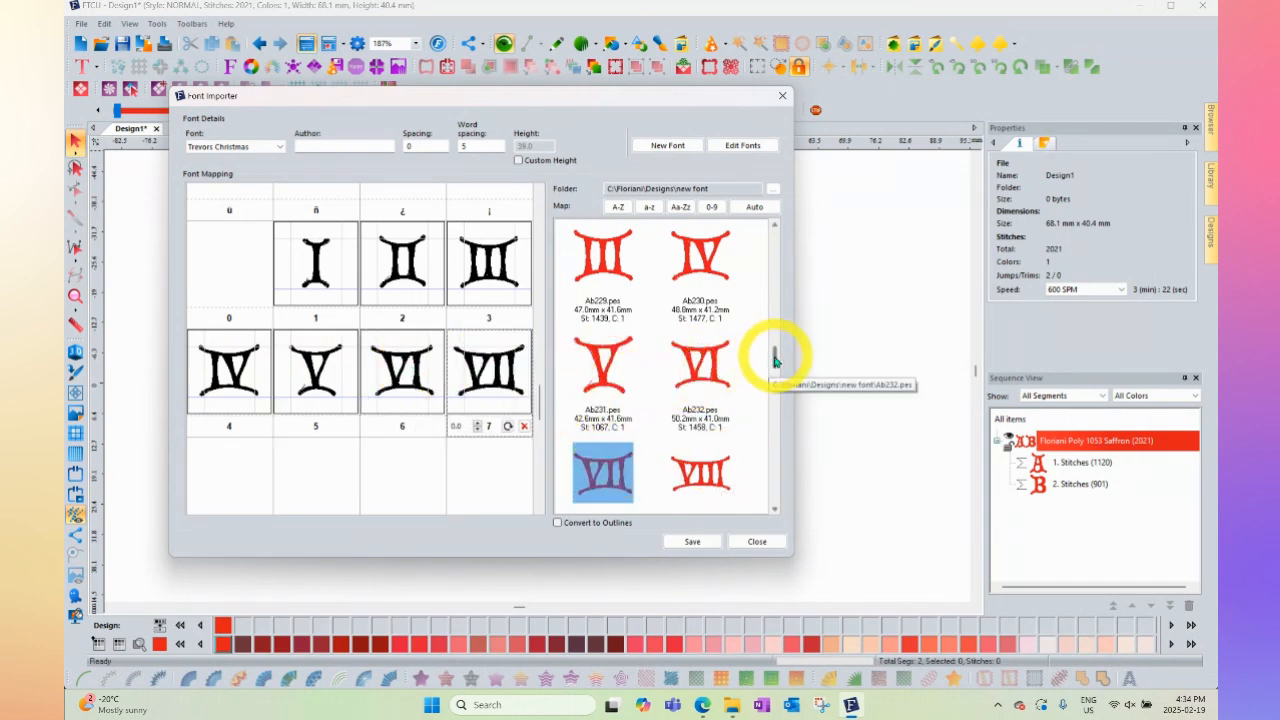
Assign the Roman numeral designs VIII and IX to the characters 8 and 9, and X (Ab236.pes) to the exclamation mark.
scroll(776, 362, "down", 4)
left_click_drag(700, 306, 232, 468)
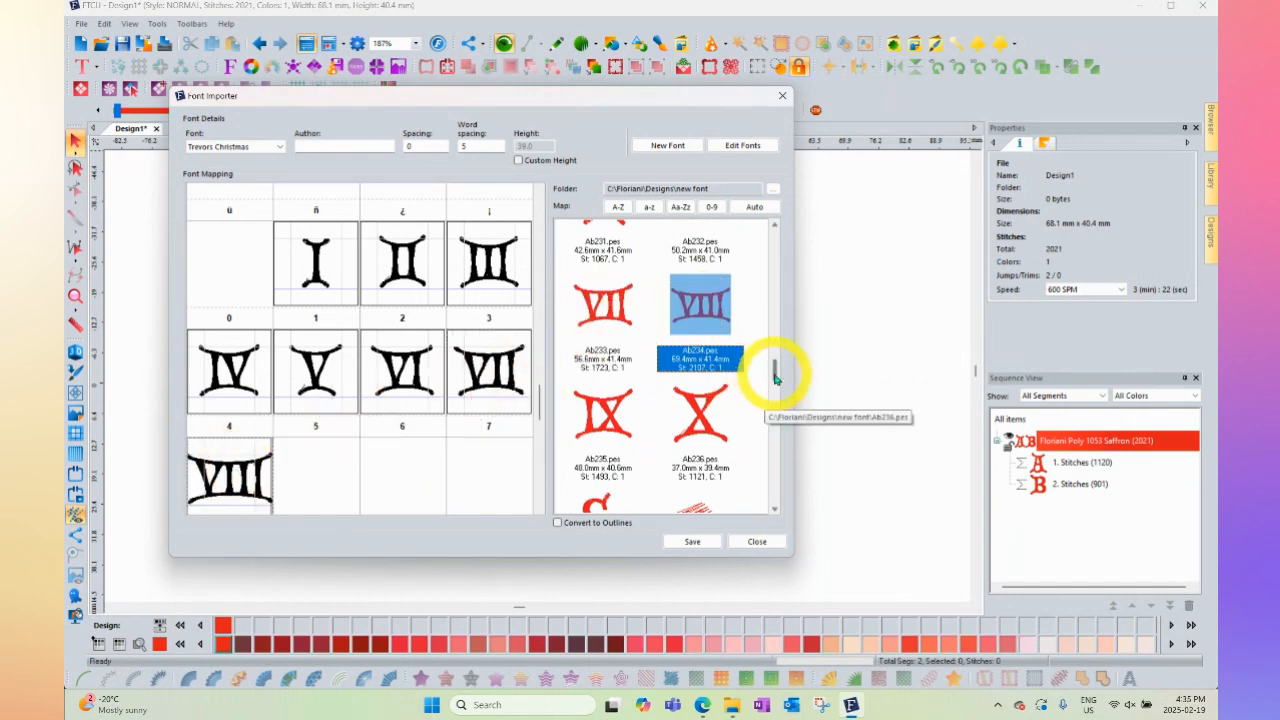
scroll(773, 379, "down", 2)
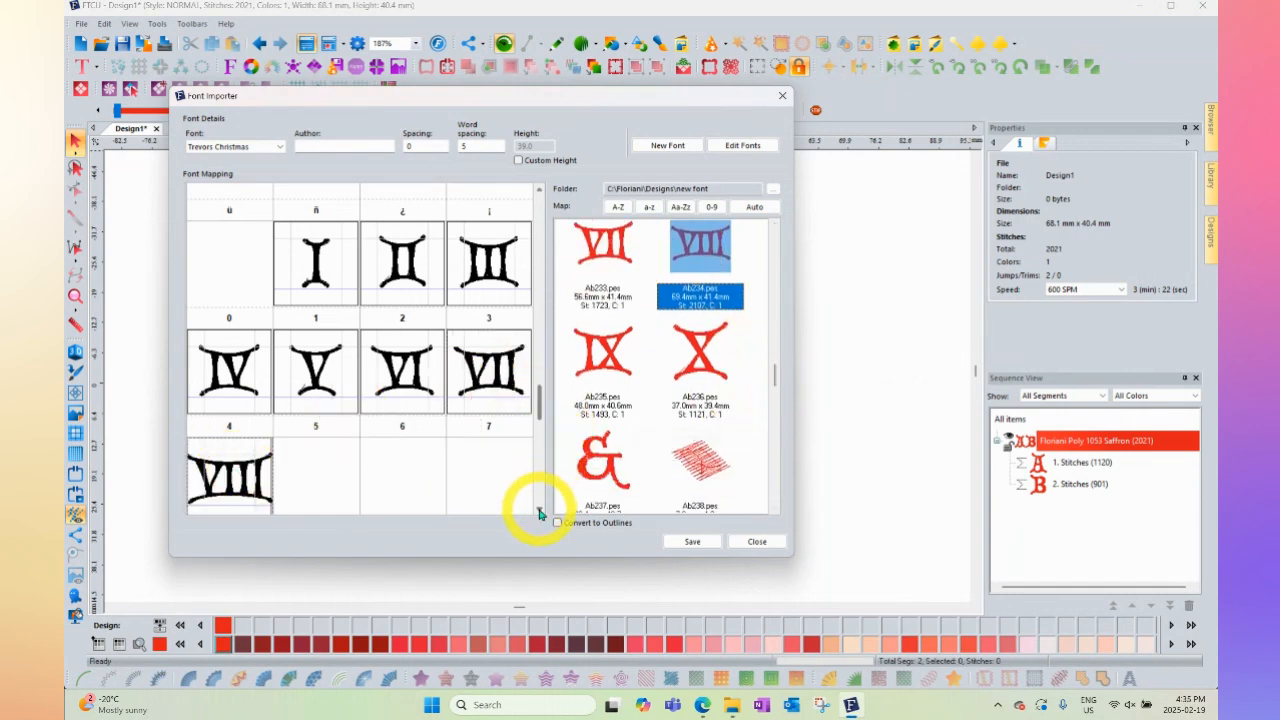
scroll(540, 424, "down", 2)
scroll(540, 424, "down", 1)
left_click_drag(598, 352, 333, 393)
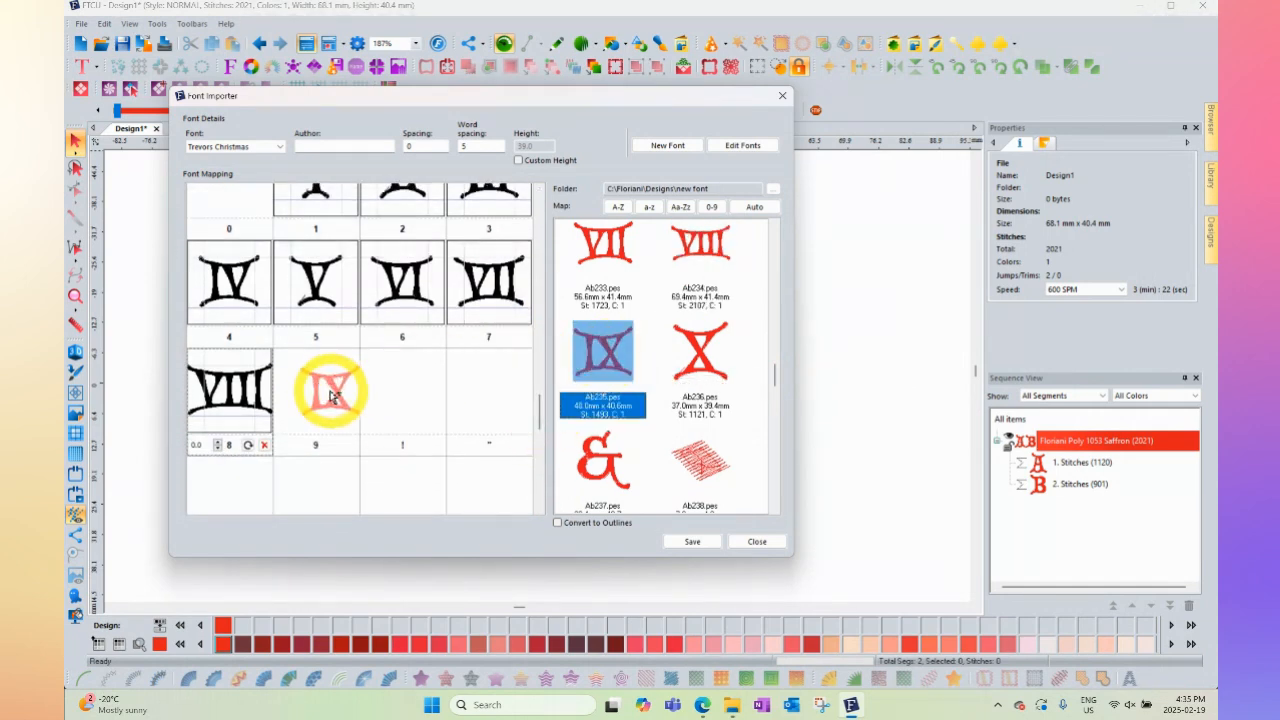
left_click_drag(700, 350, 390, 392)
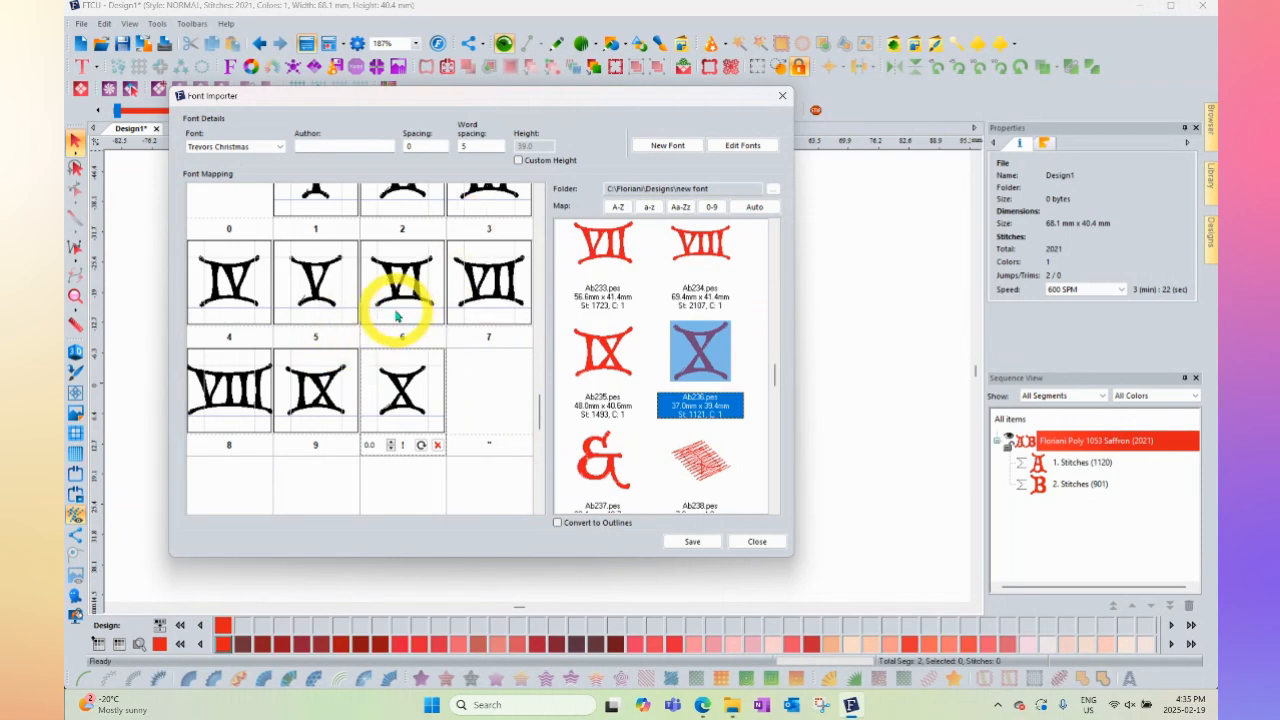
Save the mapped font and close the Font Importer.
scroll(396, 316, "up", 3)
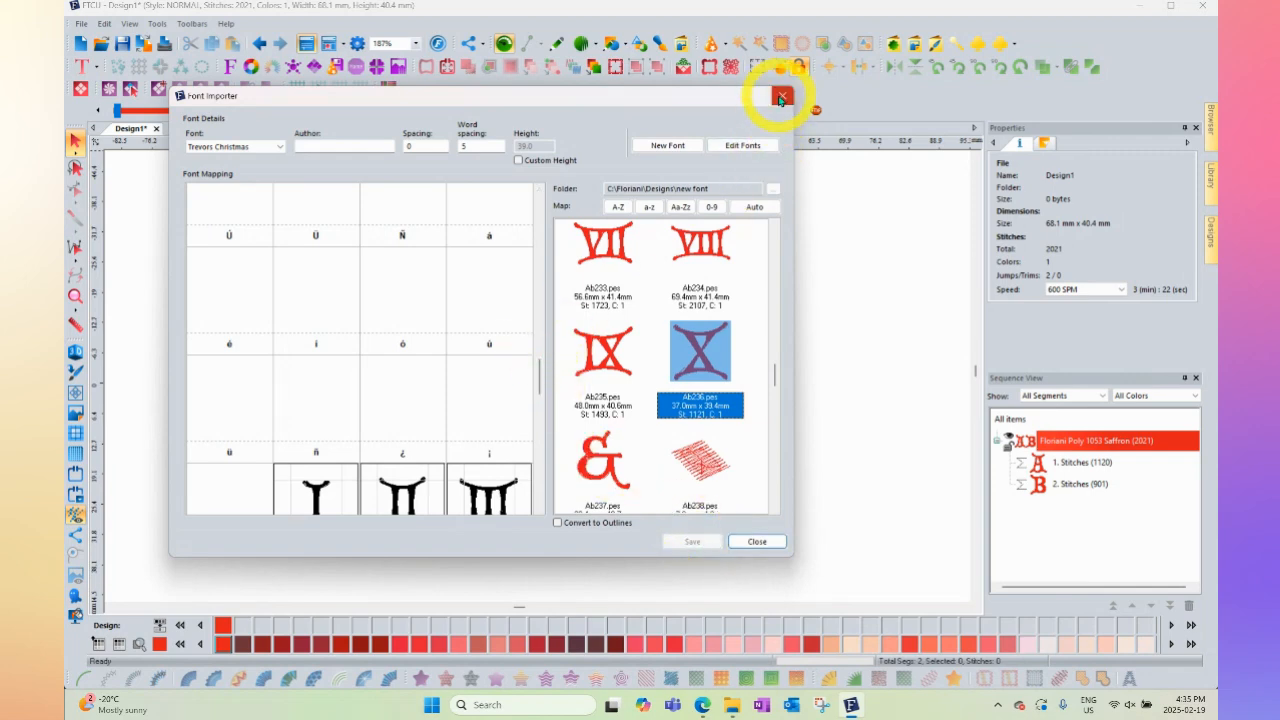
left_click(782, 97)
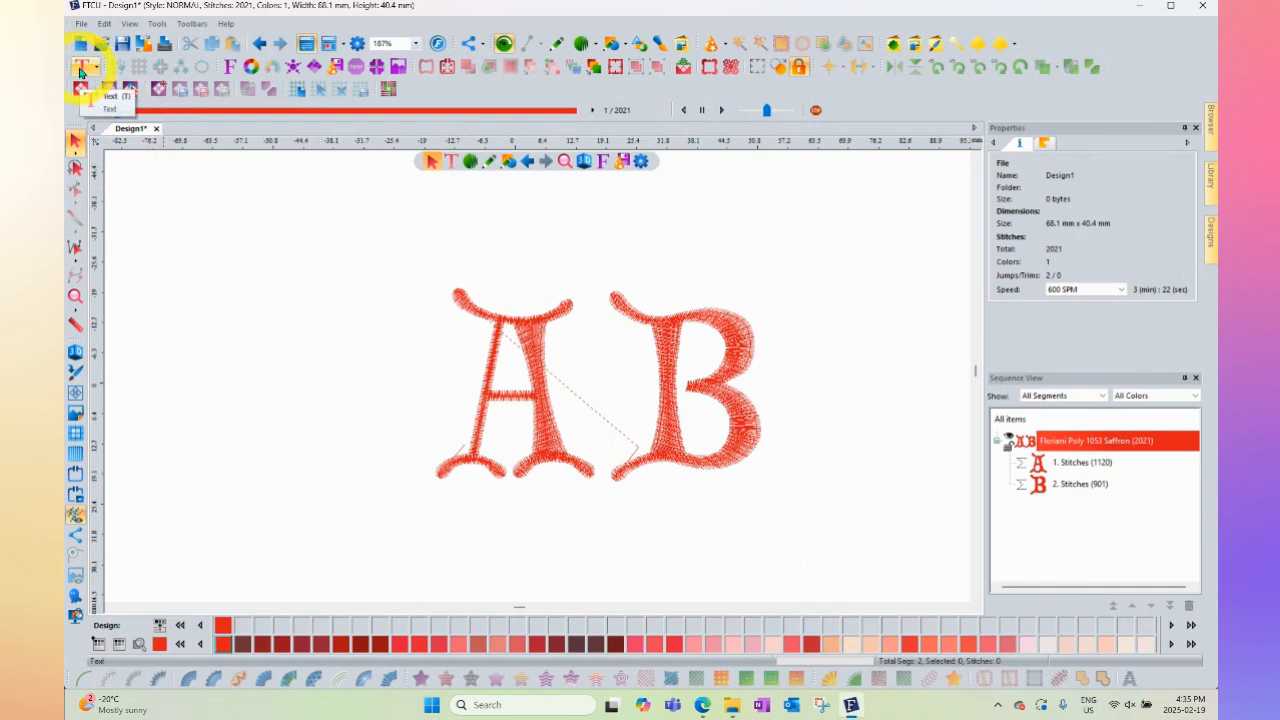
Add a standard text object above the AB letters and choose the newly created Christmas font for it.
left_click(80, 72)
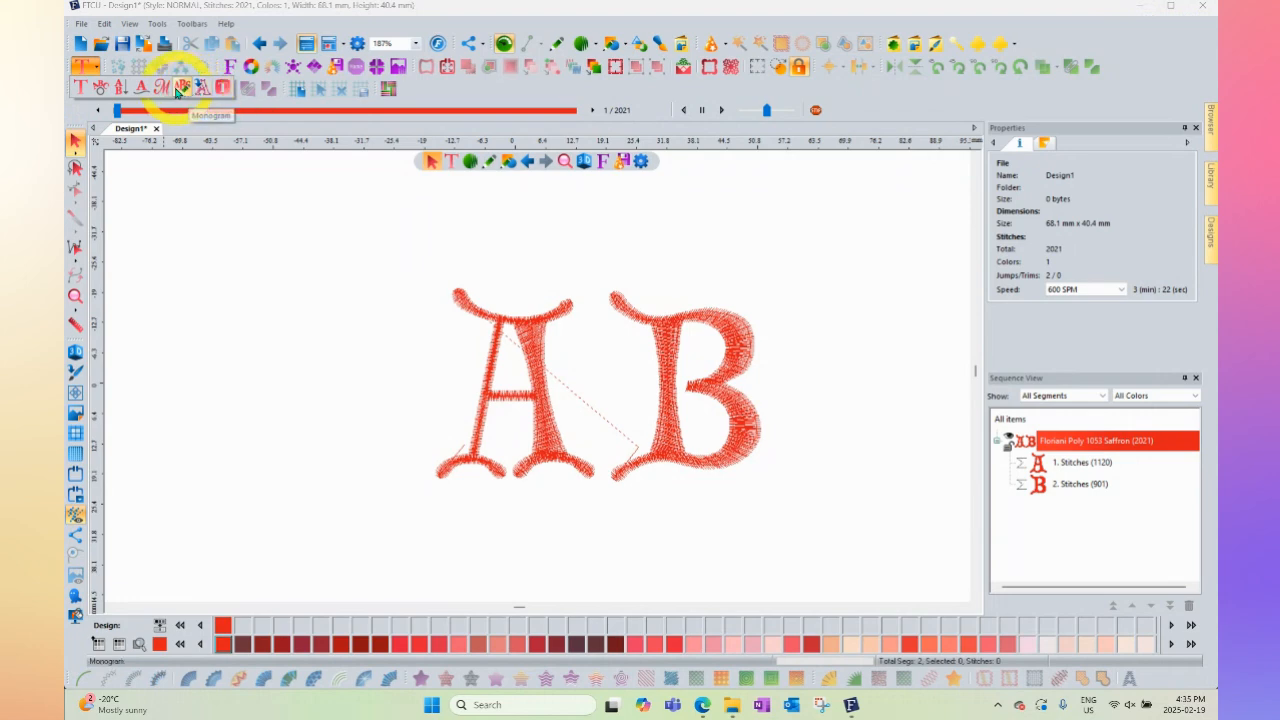
left_click(77, 91)
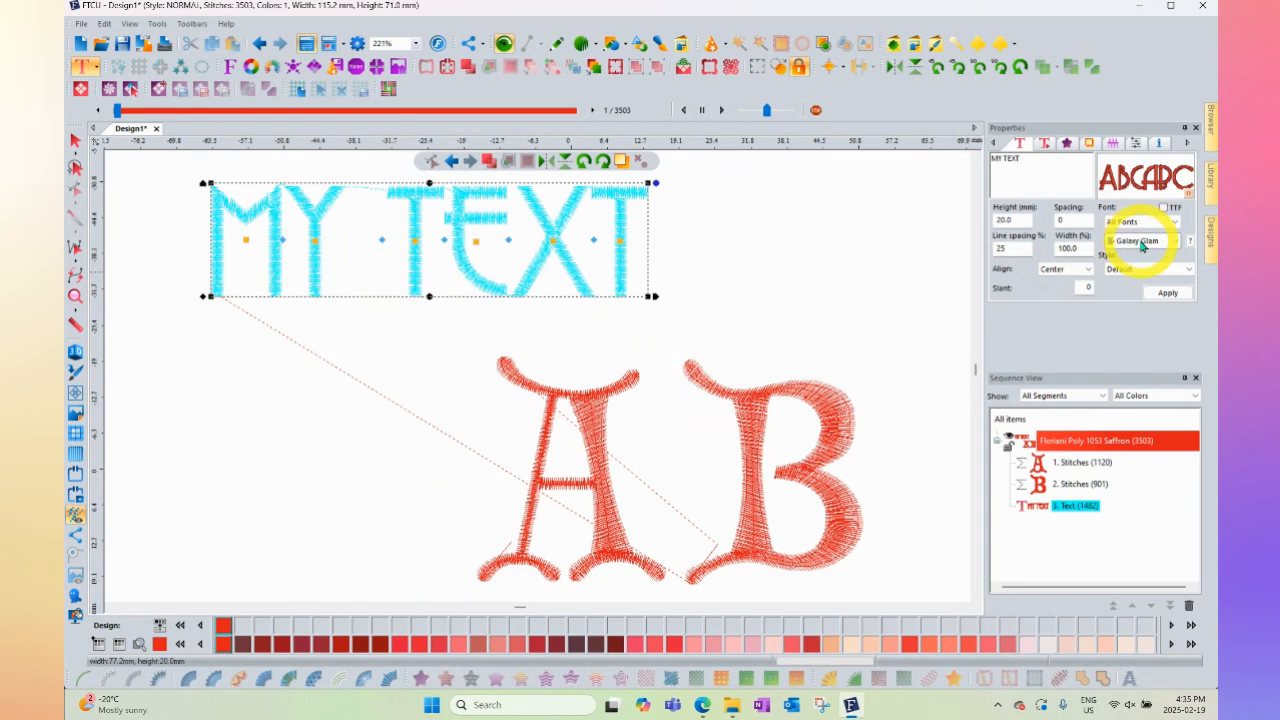
left_click(1142, 246)
left_click_drag(1174, 289, 1174, 535)
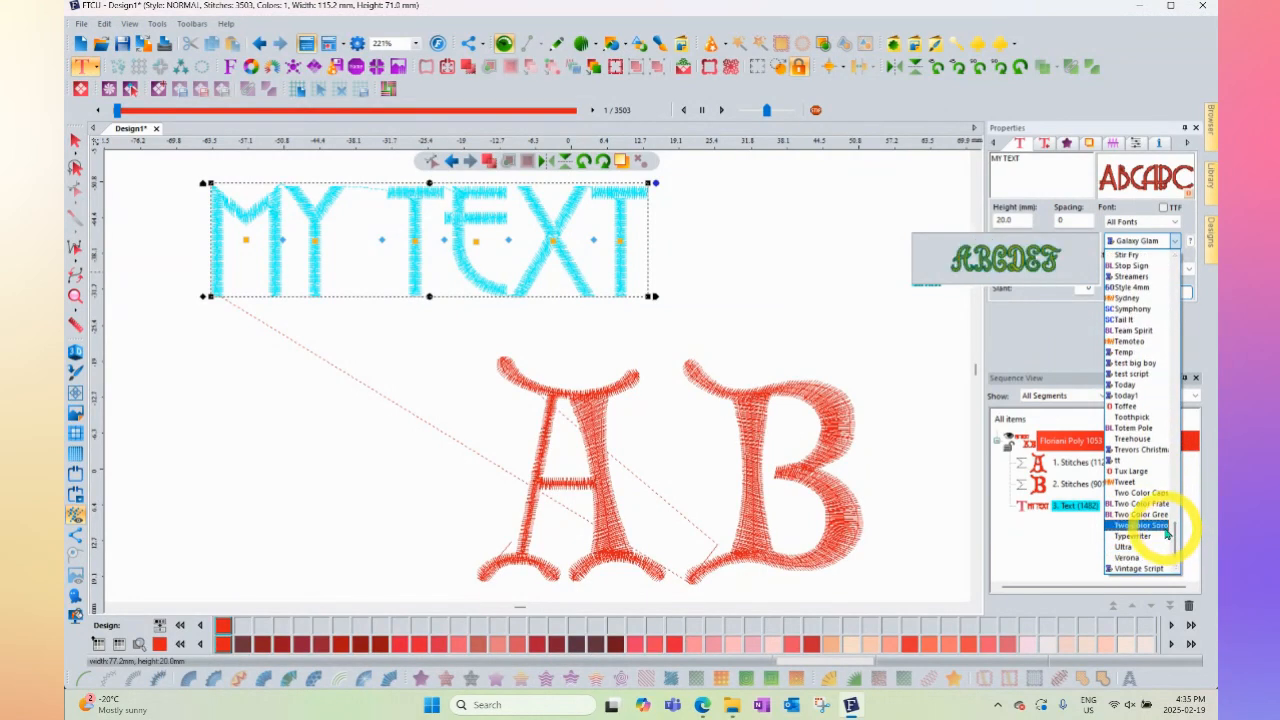
left_click(1138, 449)
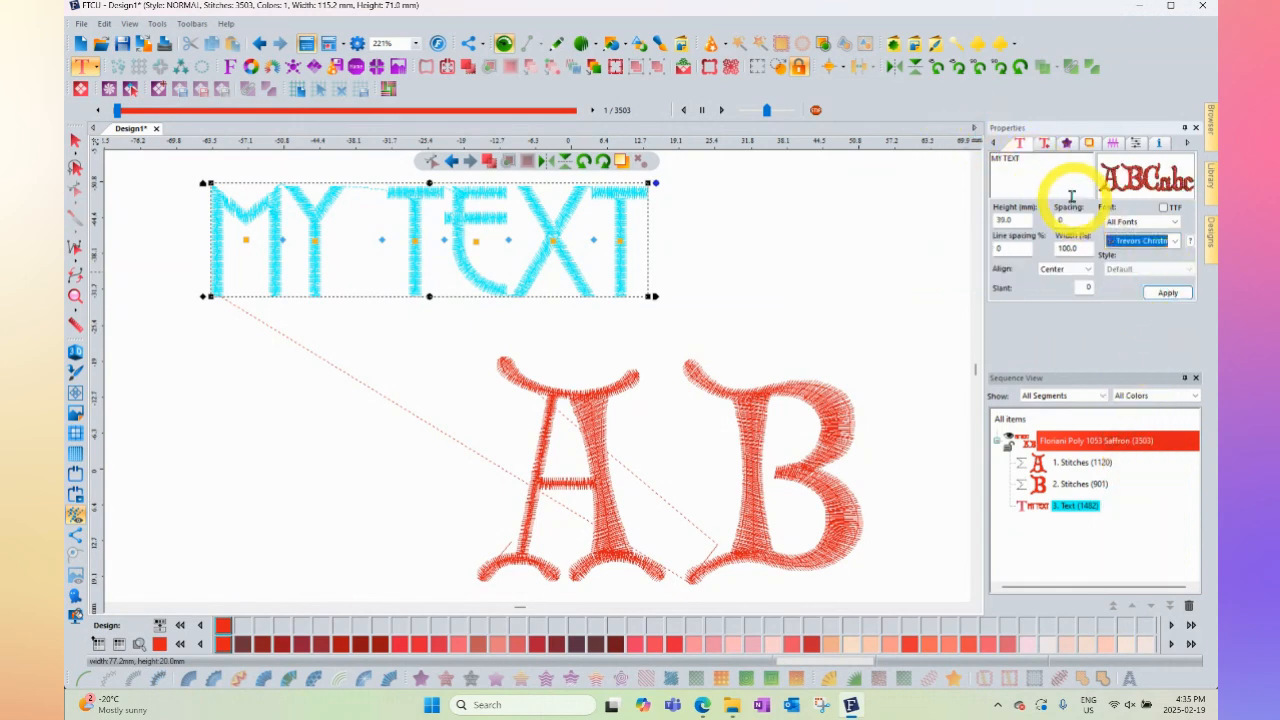
Replace the text object's default wording with the owner's first name and apply the changes.
left_click_drag(1030, 158, 969, 157)
type("Trevor")
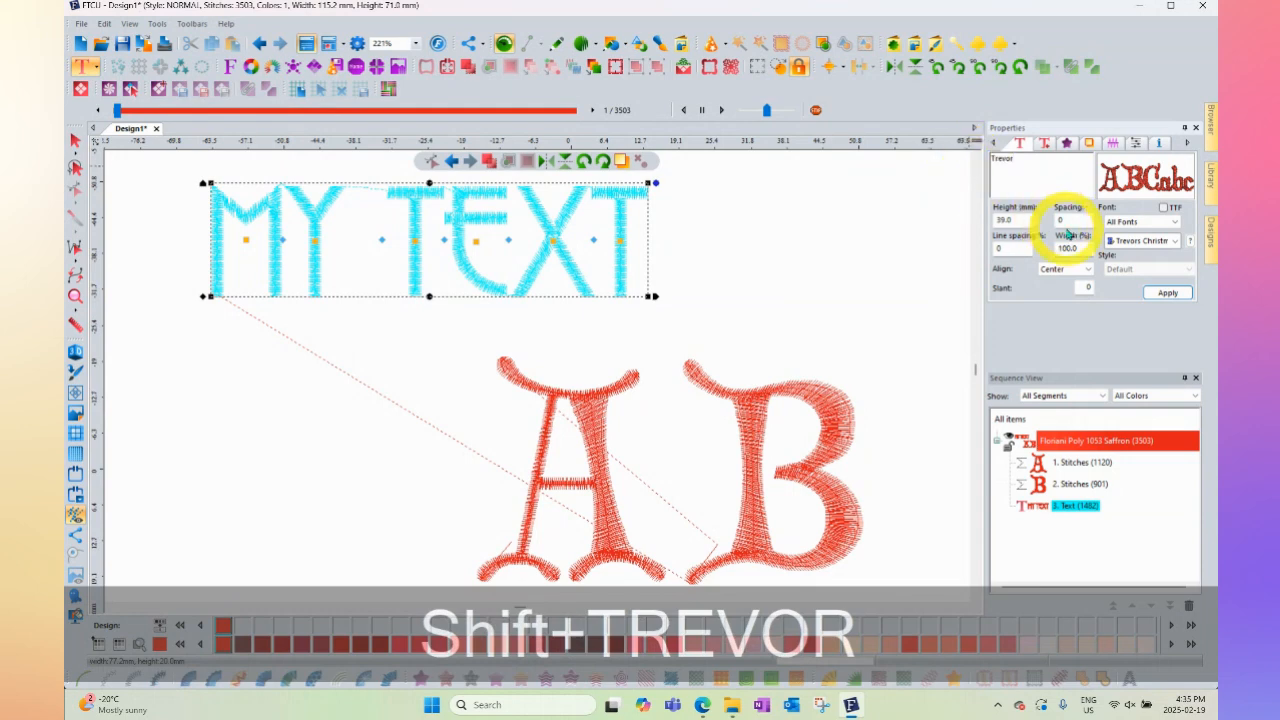
left_click(1168, 292)
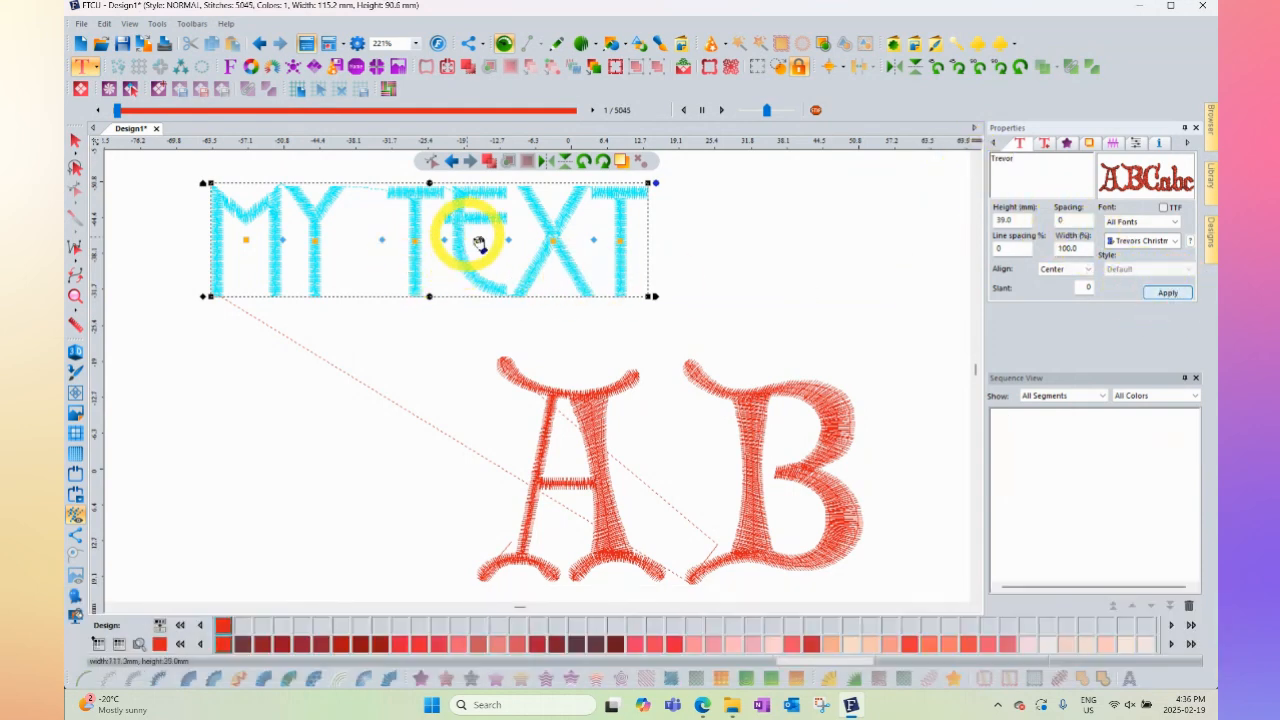
Deselect the text and preview the whole design in the 3D stitch view.
left_click(976, 159)
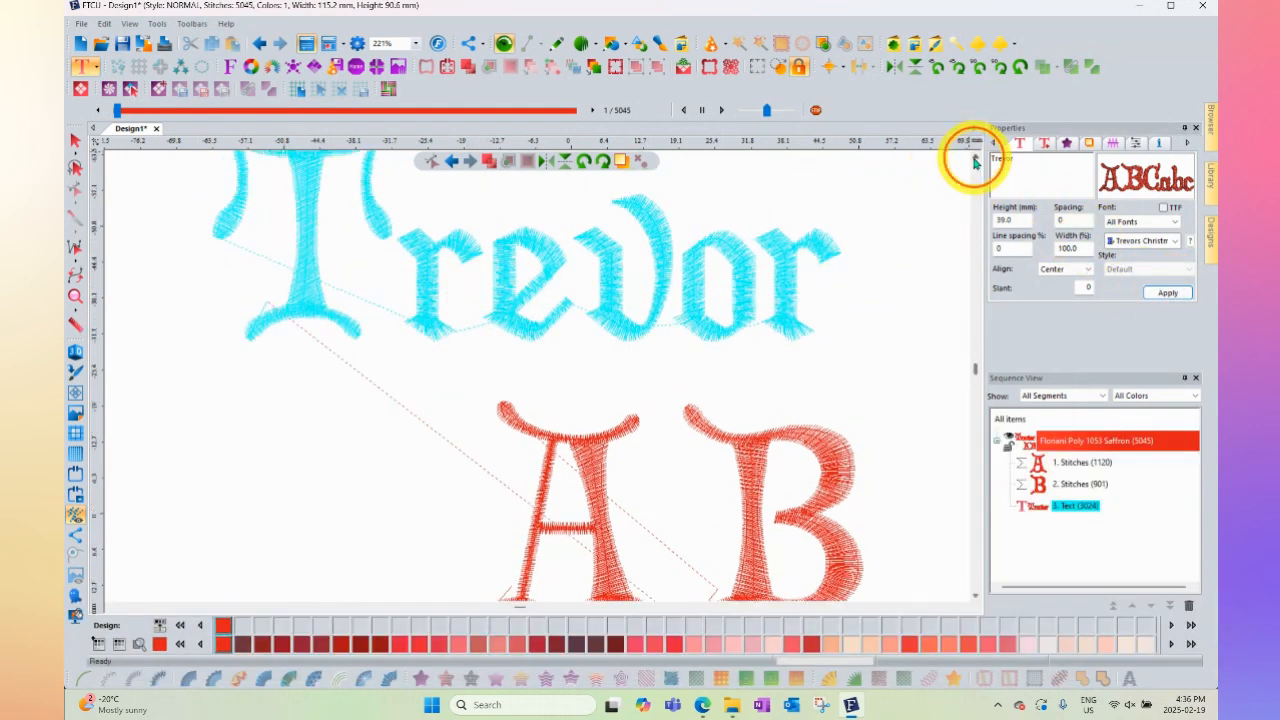
left_click(76, 146)
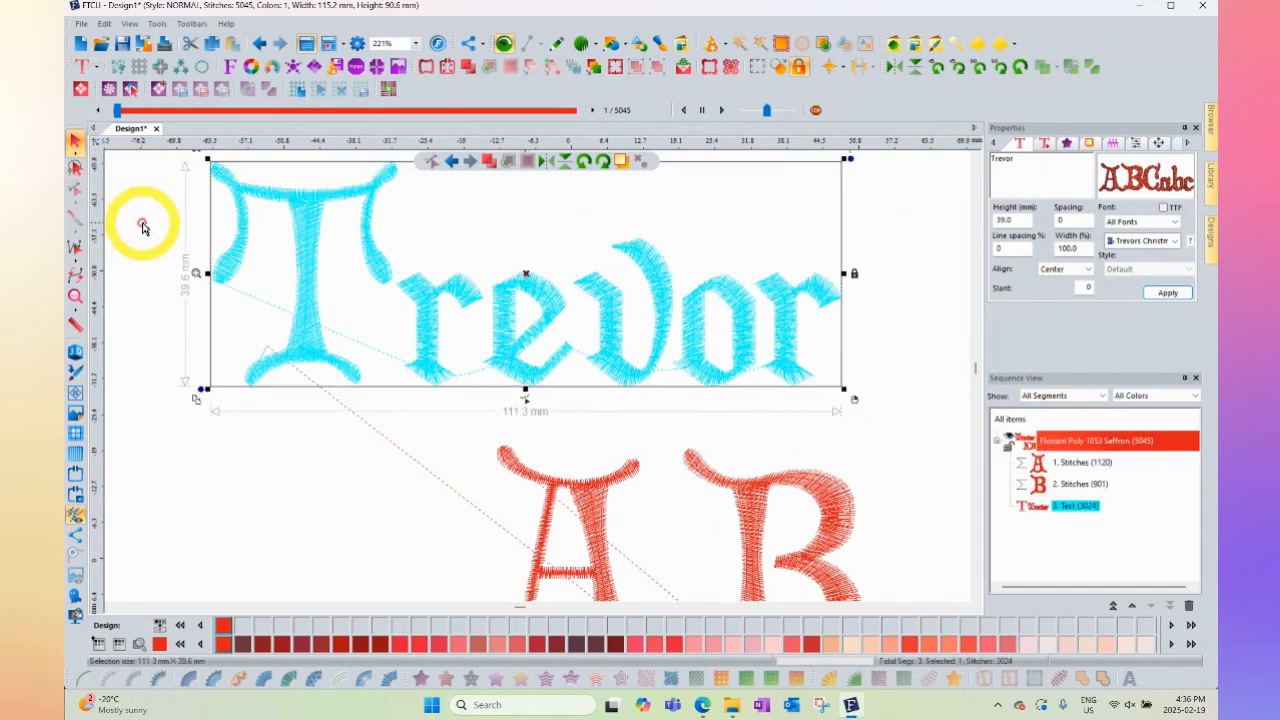
left_click(142, 229)
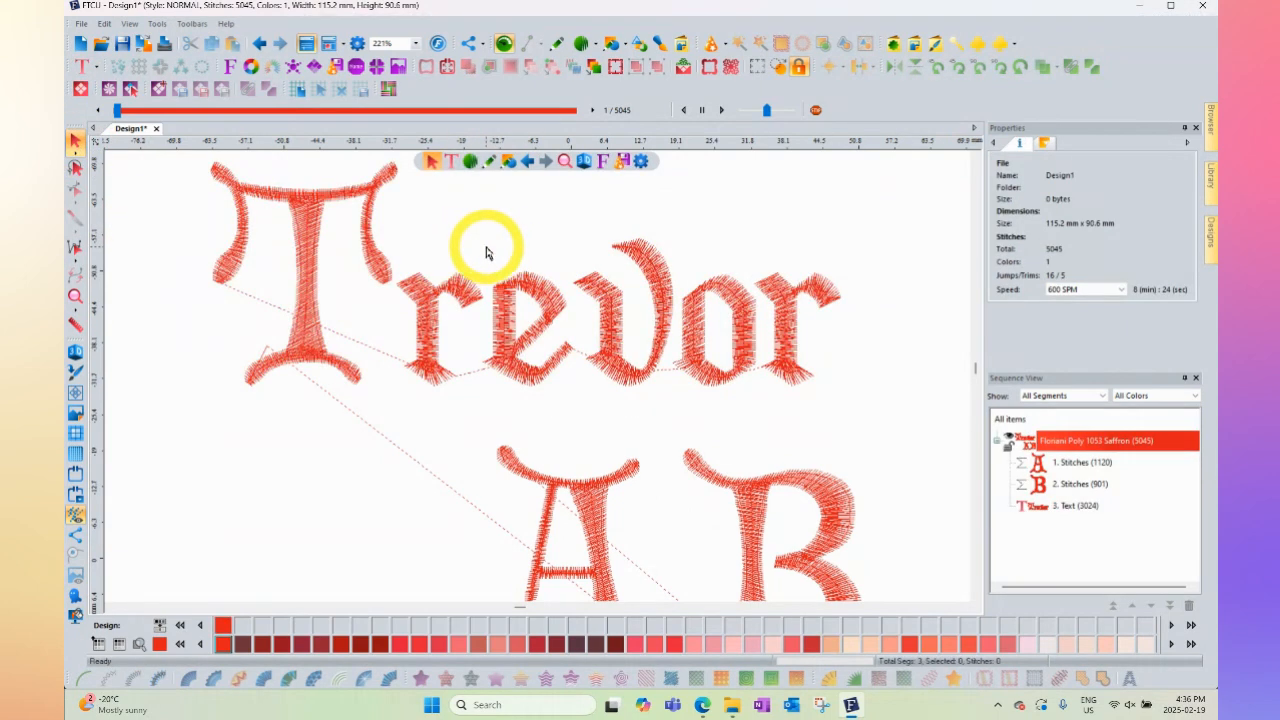
scroll(489, 254, "up", 2)
scroll(489, 254, "down", 4)
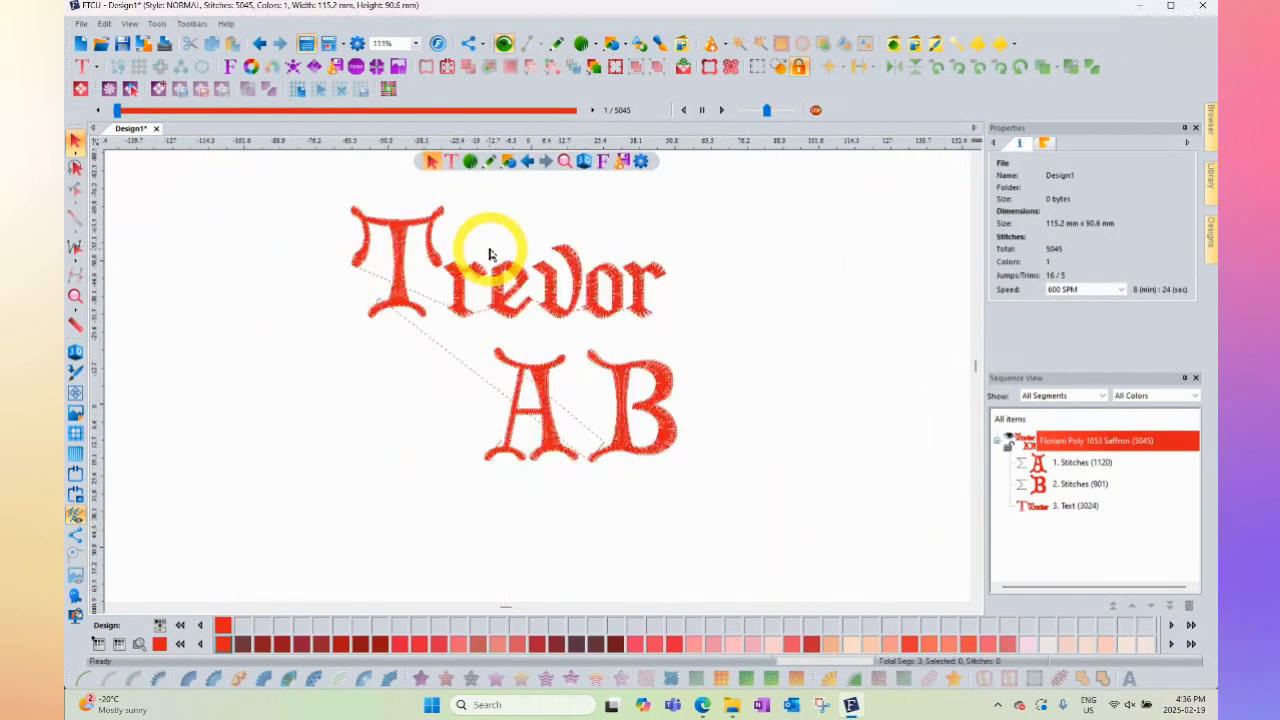
left_click(75, 351)
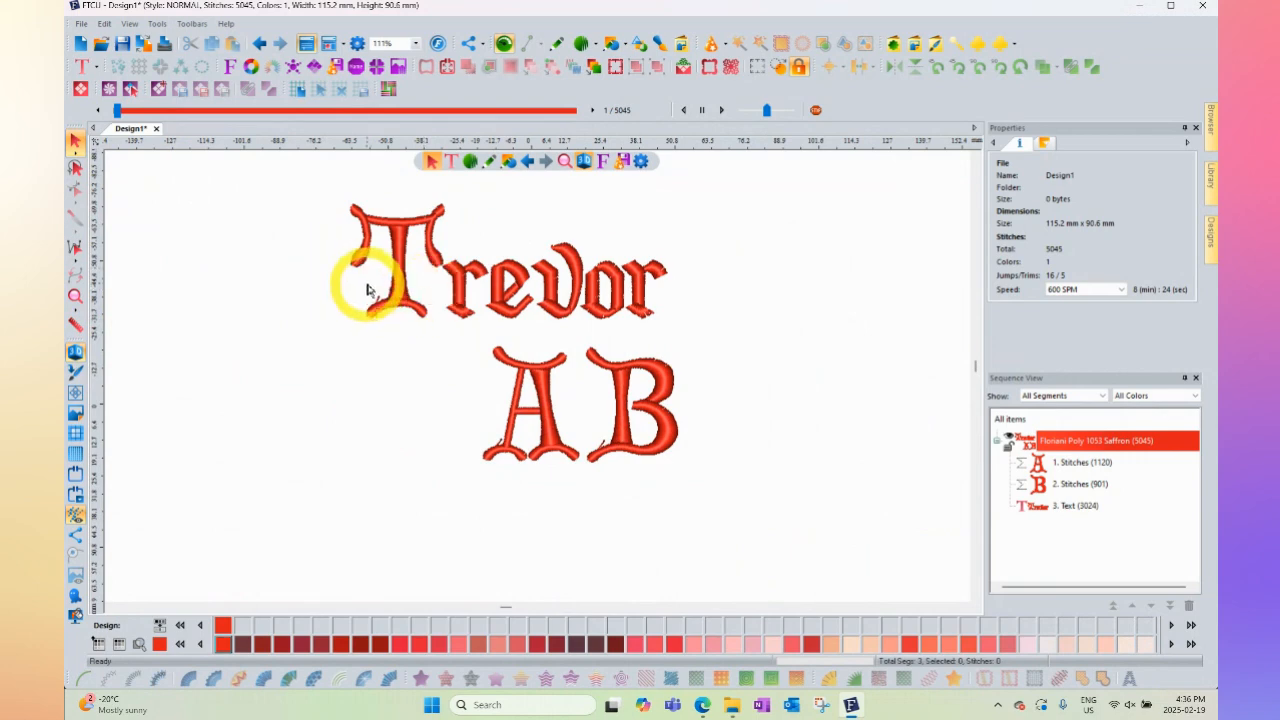